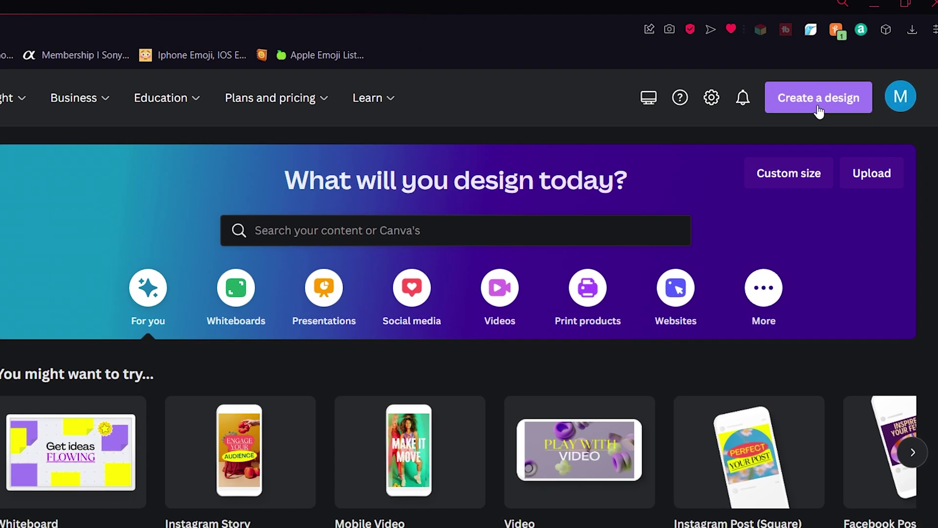
Step: Start a new blank 1920 × 1080 px Youtube Video Chapter design from the Suggested list
left_click(833, 93)
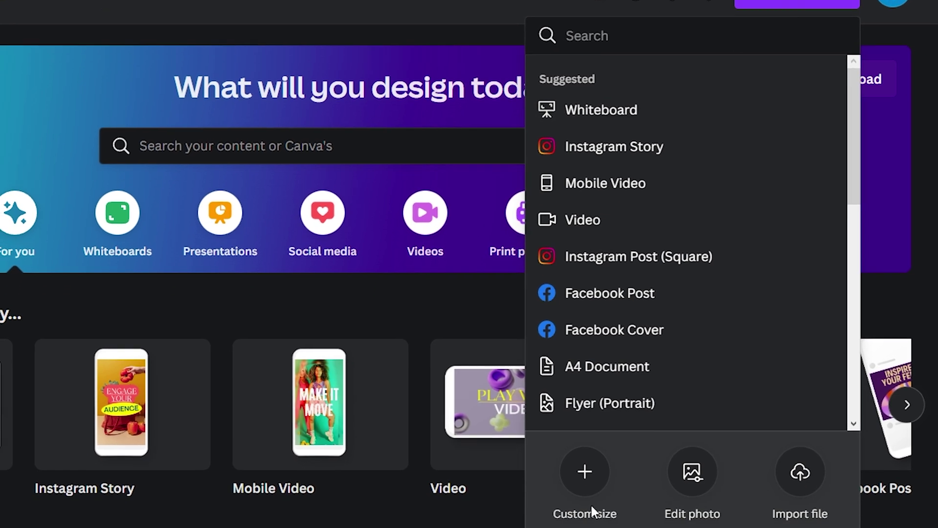
scroll(693, 230, "down", 5)
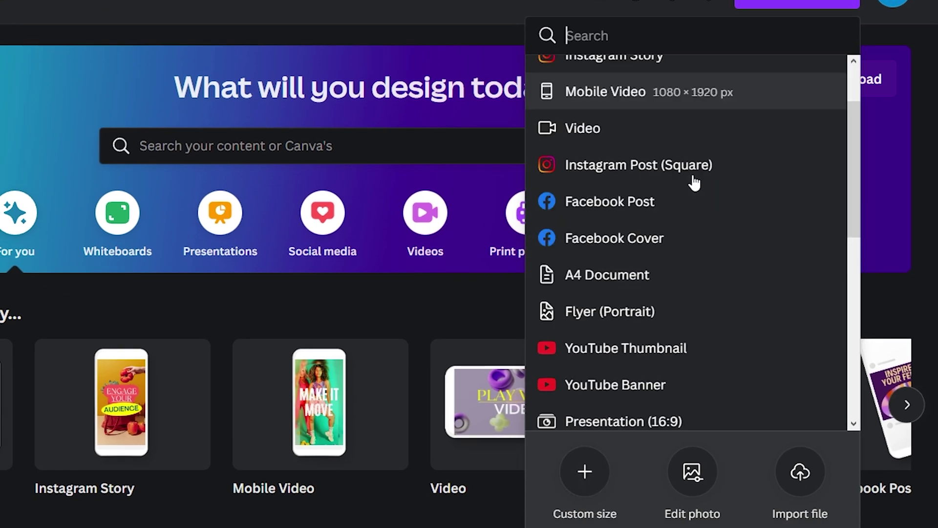
scroll(635, 414, "down", 2)
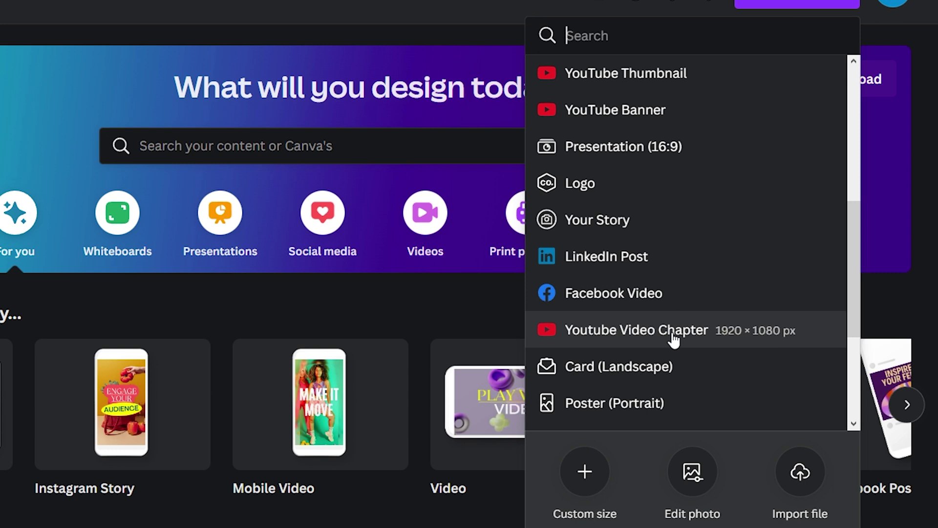
left_click(673, 333)
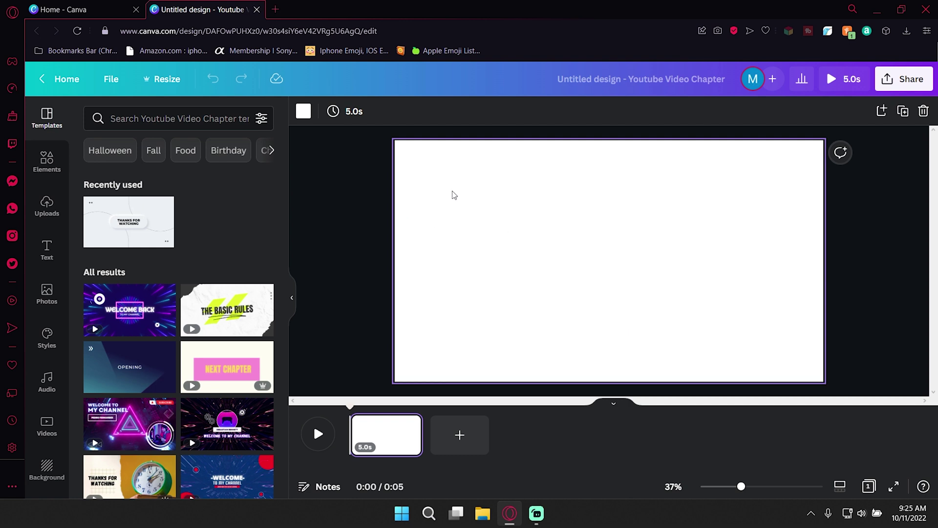
Step: Fill the page background with the bright pure green #4DFF00
left_click(303, 111)
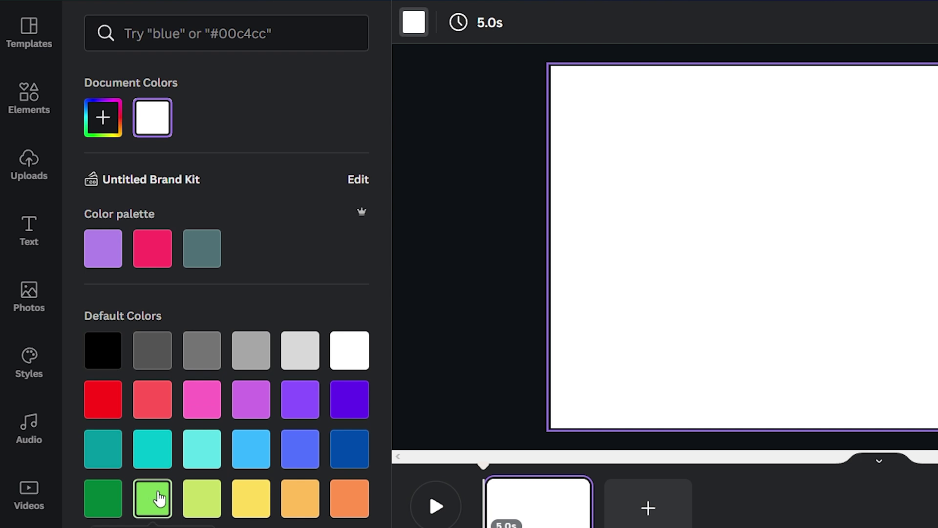
left_click(155, 493)
left_click(109, 122)
left_click_drag(244, 174, 488, 119)
left_click(491, 197)
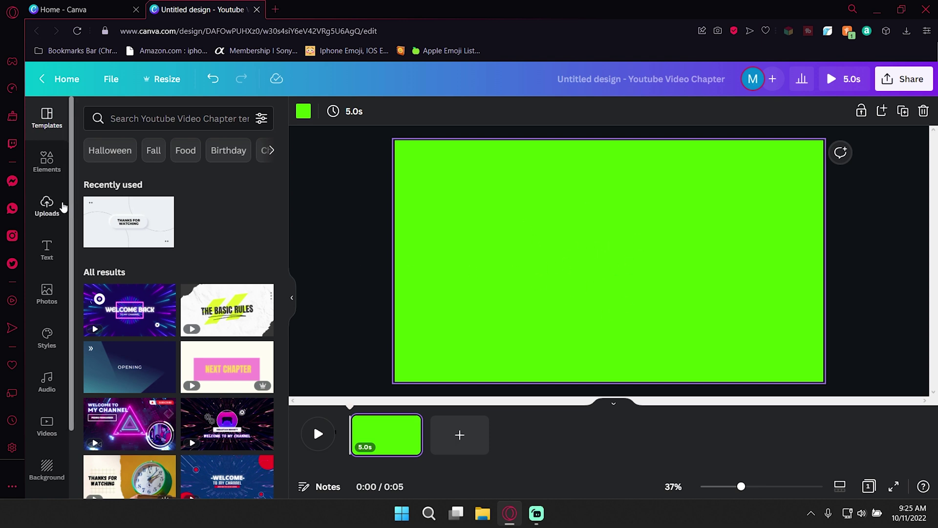
Step: Add the Blue Wood font combination (AUTHENTIC LEATHER / Blue Wood) from the Text panel
scroll(168, 252, "down", 4)
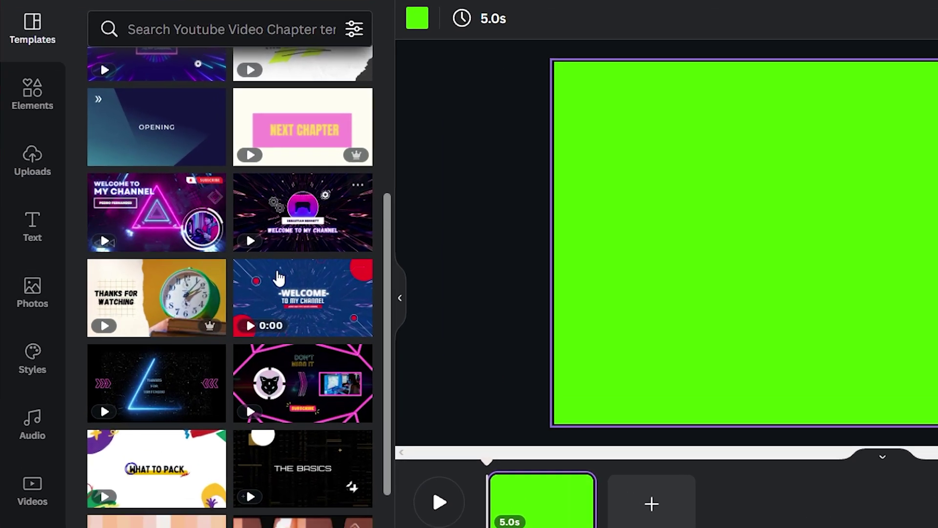
scroll(211, 280, "up", 4)
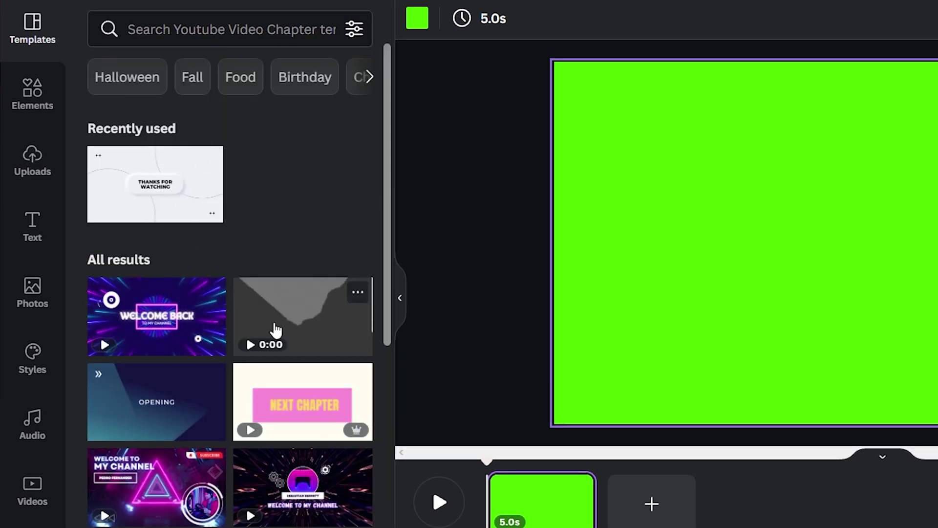
scroll(172, 360, "down", 5)
scroll(191, 391, "up", 8)
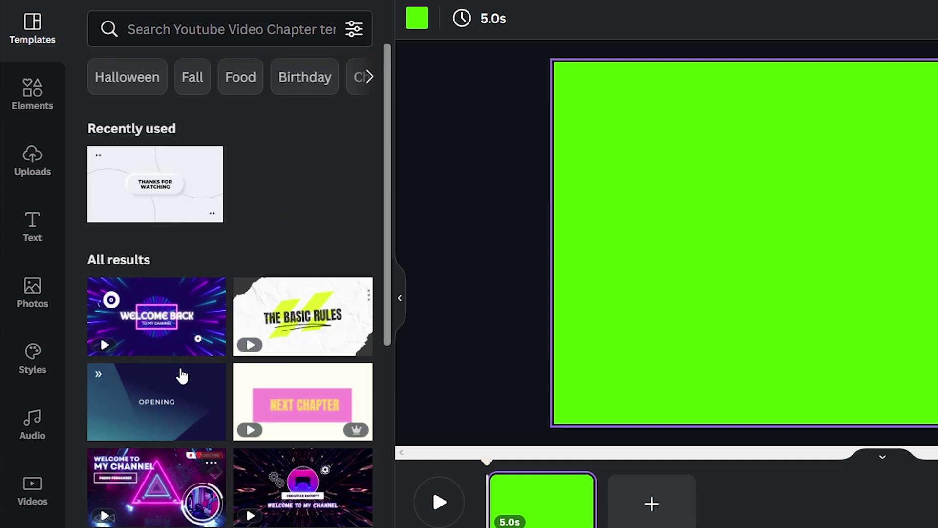
left_click(49, 226)
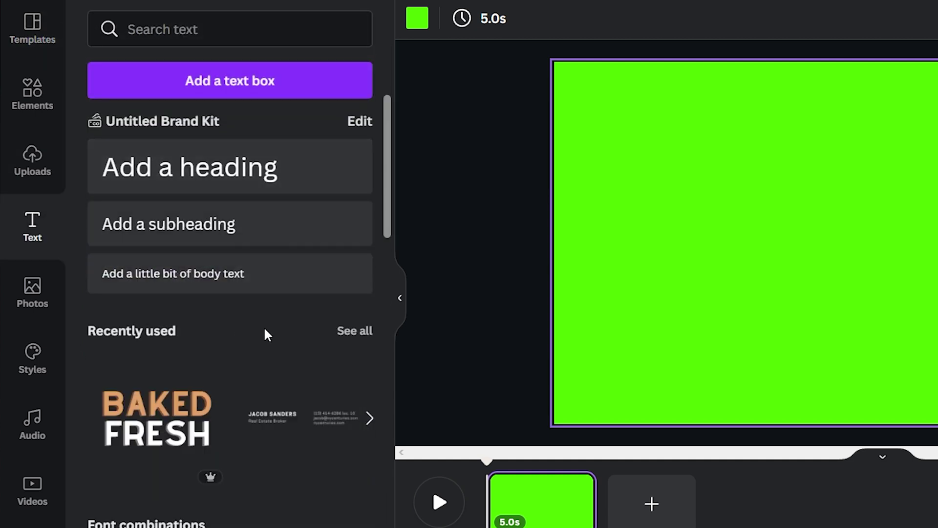
scroll(262, 337, "down", 10)
scroll(231, 351, "down", 10)
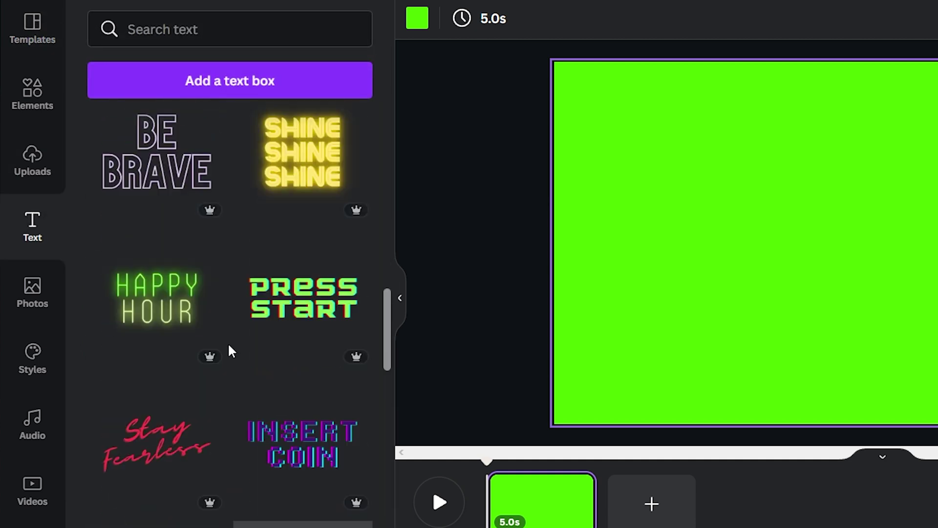
scroll(238, 359, "down", 15)
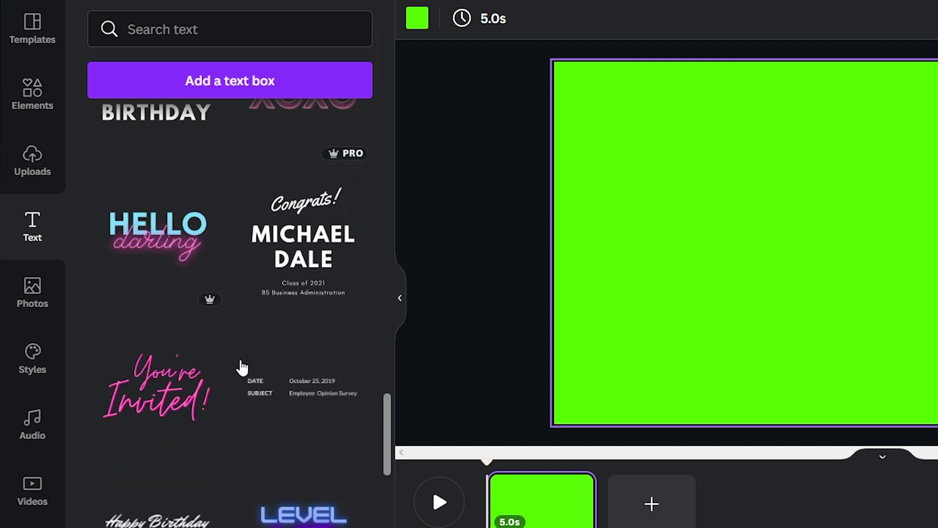
scroll(242, 368, "down", 10)
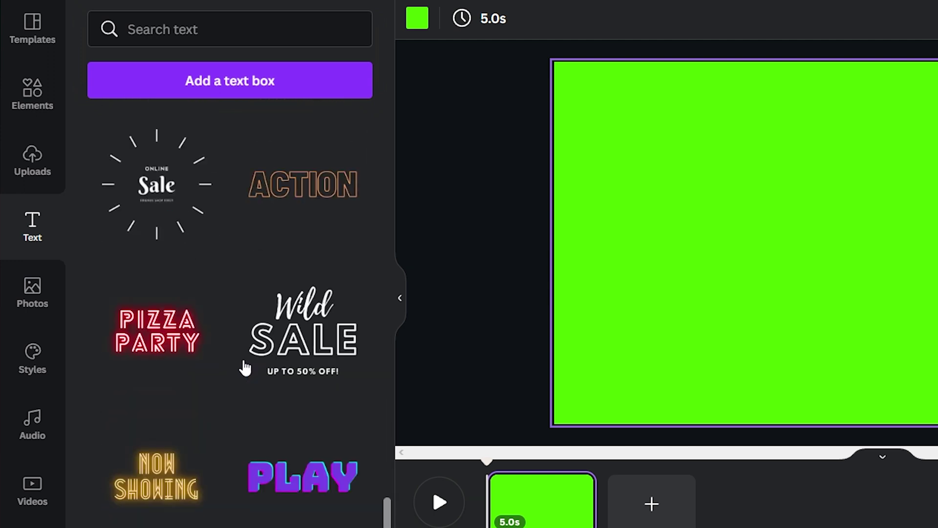
scroll(246, 367, "down", 8)
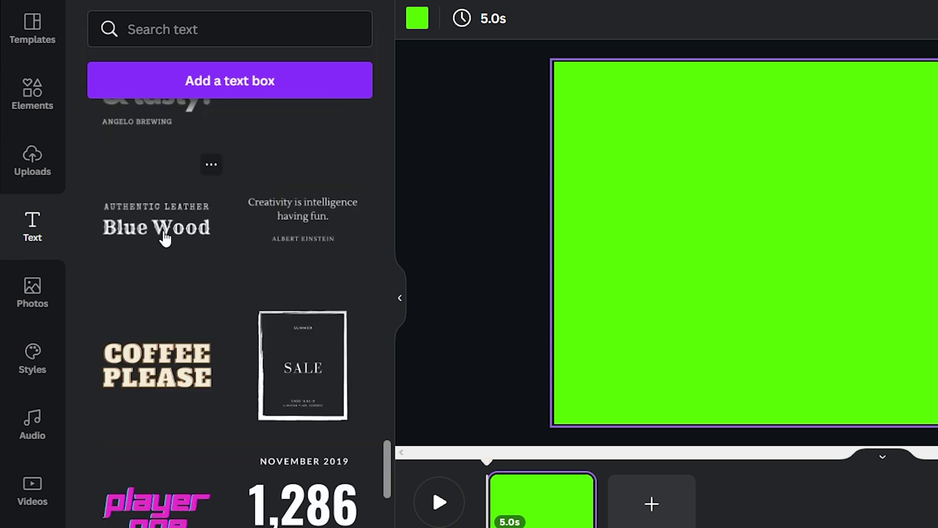
left_click(165, 237)
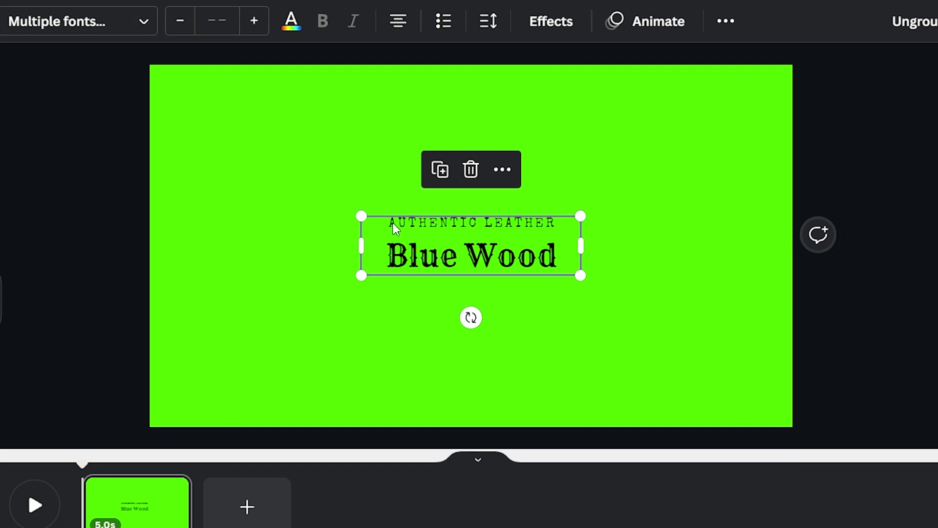
Step: Replace the Blue Wood line with the person's full name
double_click(488, 254)
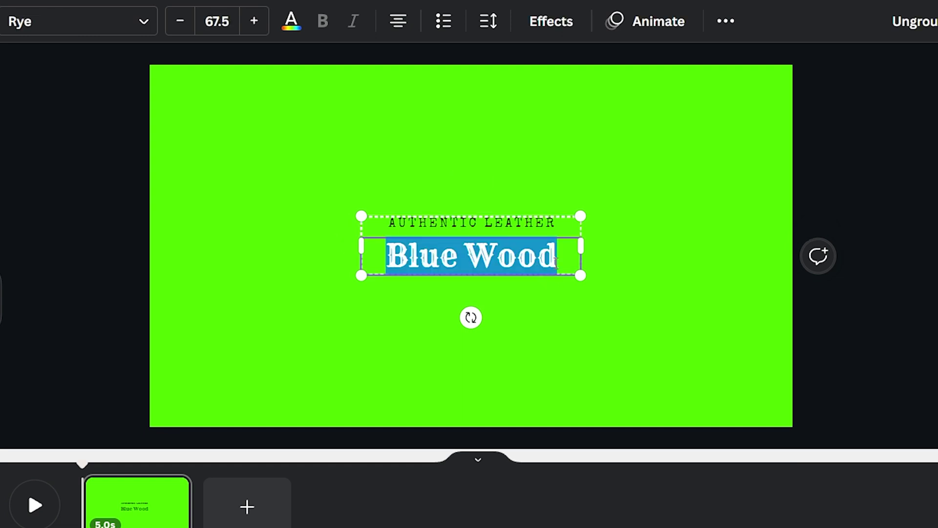
type("bruno")
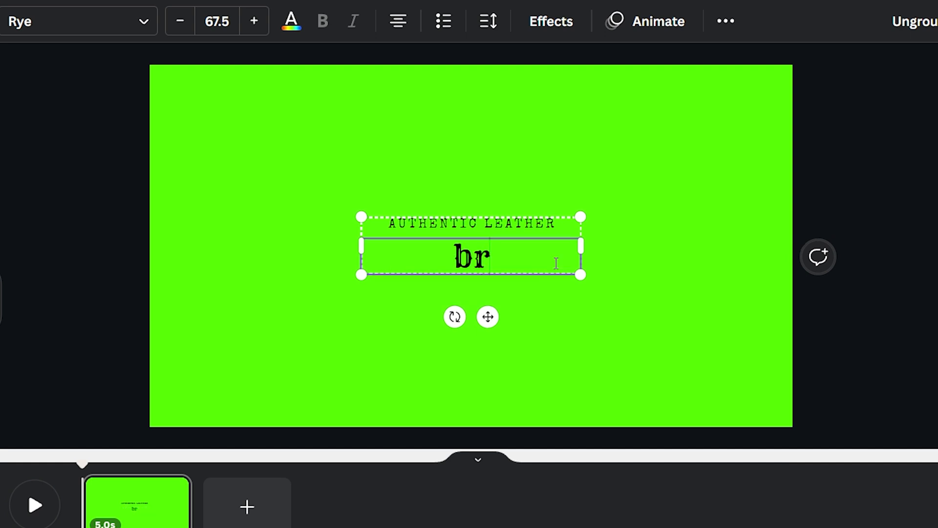
key("BackSpace")
key("BackSpace")
key("BackSpace")
key("BackSpace")
key("BackSpace")
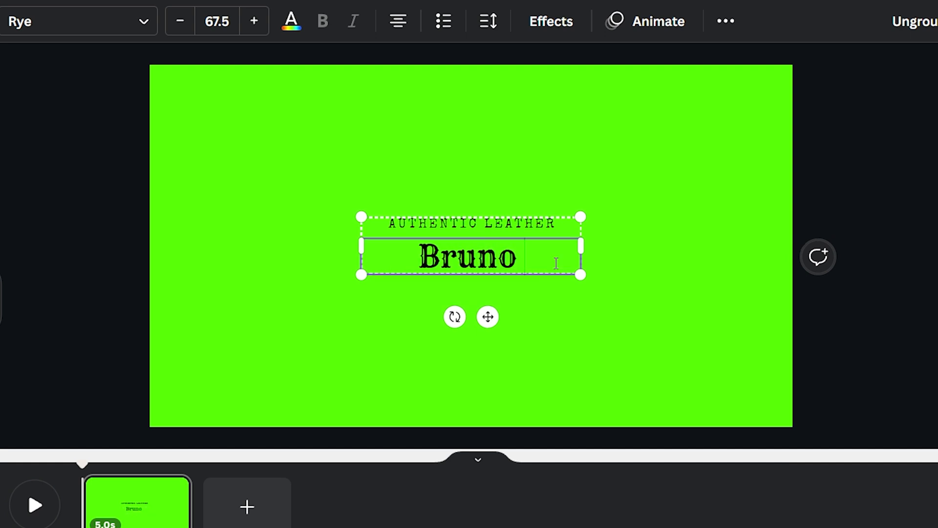
Step: Change AUTHENTIC LEATHER to CONTENT CREATOR and move the text block toward the lower left
left_click(505, 226)
double_click(507, 225)
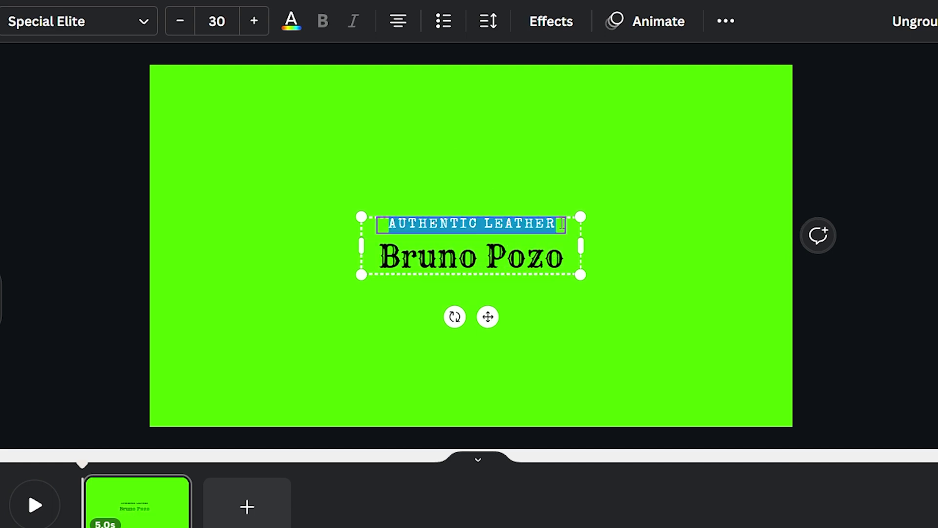
type("THIS")
key("BackSpace")
key("BackSpace")
key("BackSpace")
key("BackSpace")
type("CON")
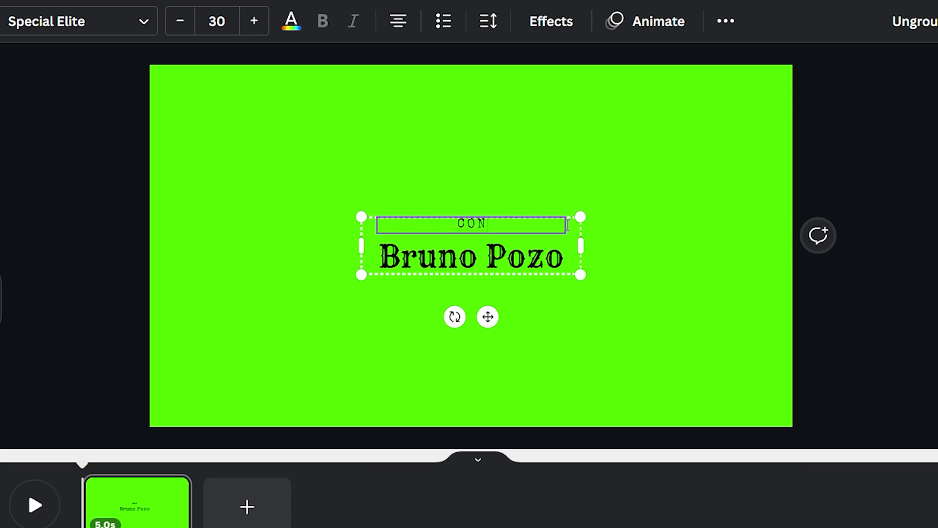
type("TENT CREATOR")
left_click(547, 257)
left_click_drag(488, 317, 313, 435)
Step: Set the text block at the bottom margin and centre it horizontally with Position > Center
left_click(547, 342)
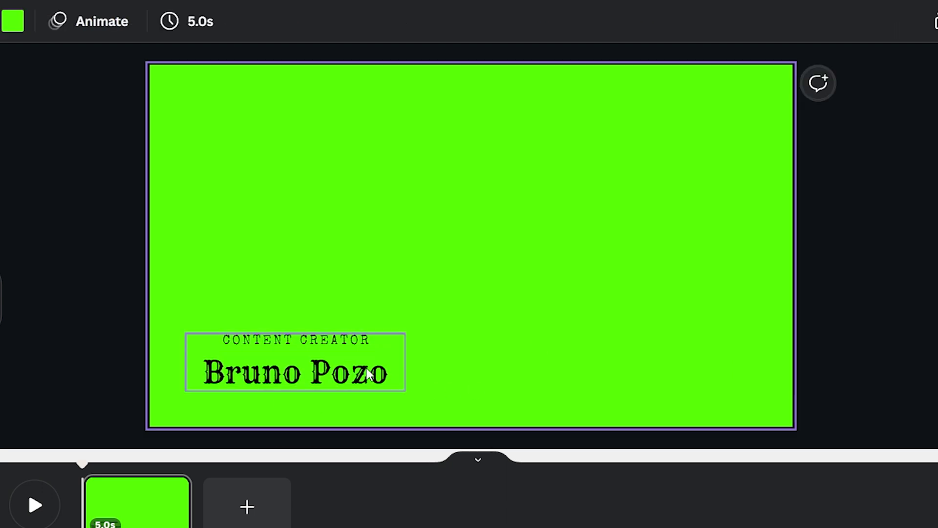
left_click(369, 374)
mouse_move(312, 433)
left_mouse_down()
mouse_move(450, 297)
mouse_move(315, 412)
mouse_move(310, 432)
left_mouse_up()
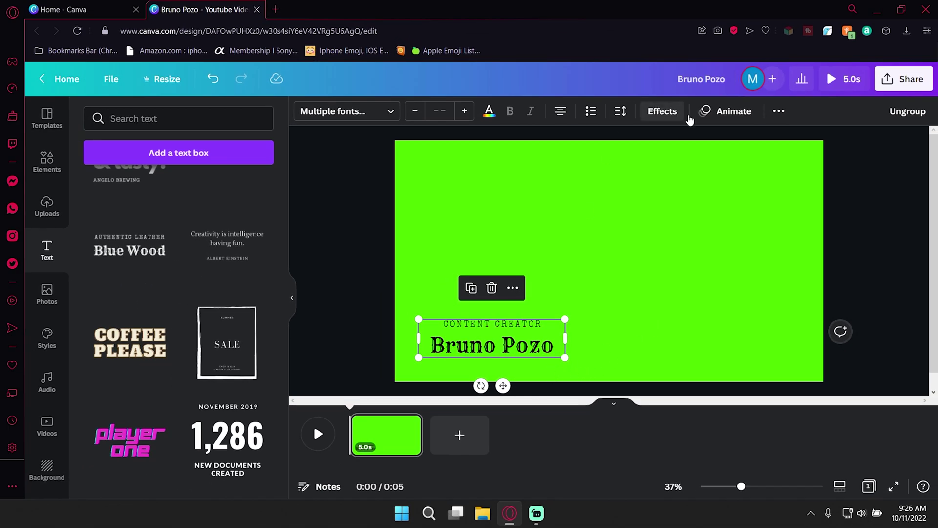
left_click(780, 112)
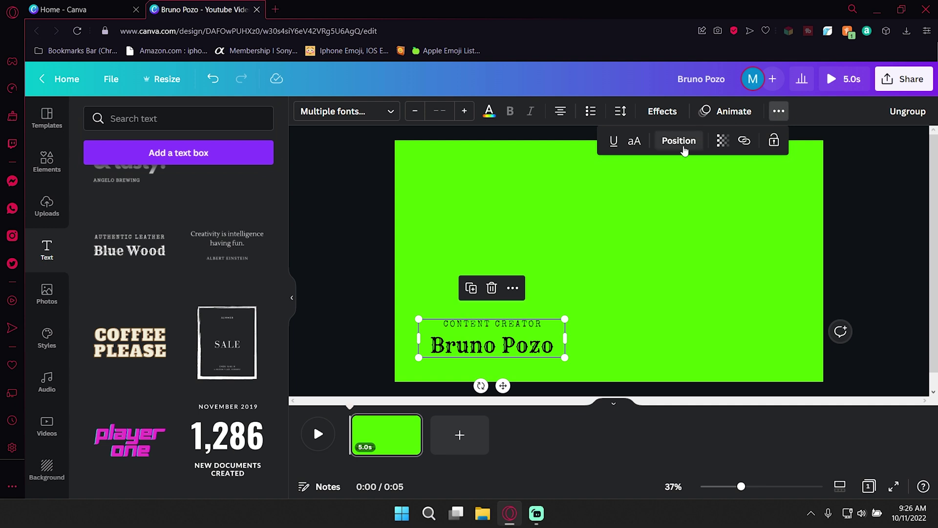
left_click(679, 141)
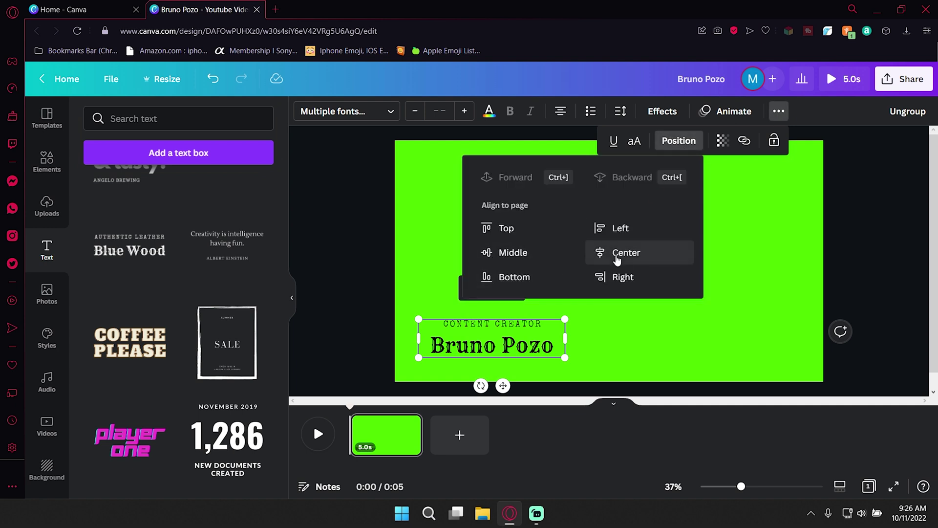
left_click(616, 254)
left_click(815, 321)
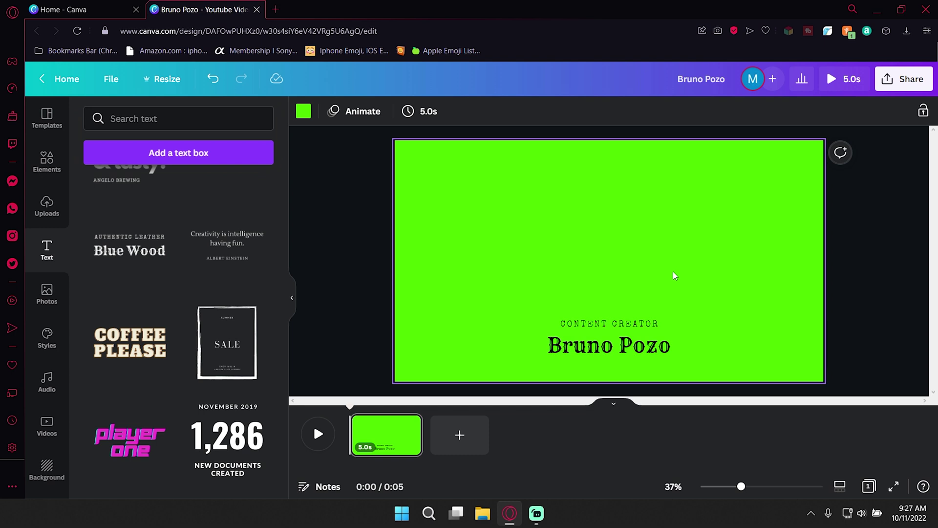
Step: Apply the Corporate page animation to the green page and preview it
left_click(630, 345)
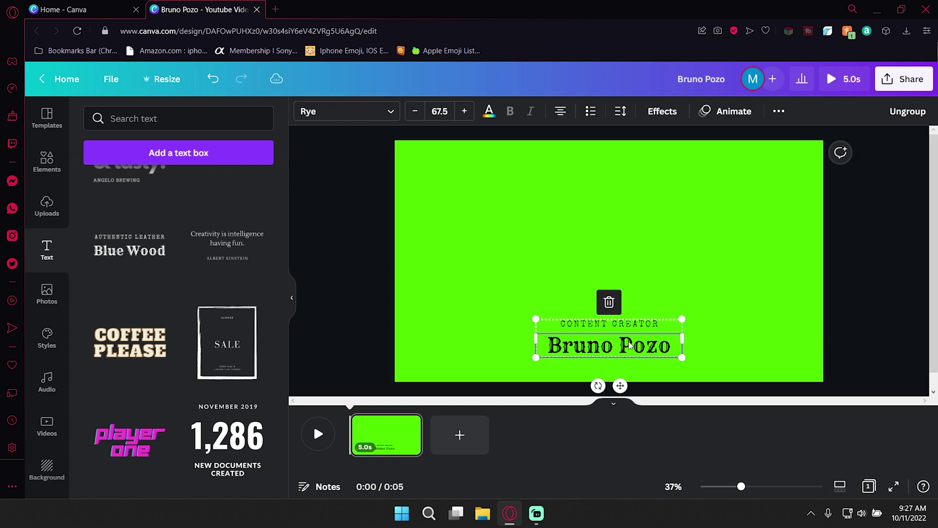
key("Escape")
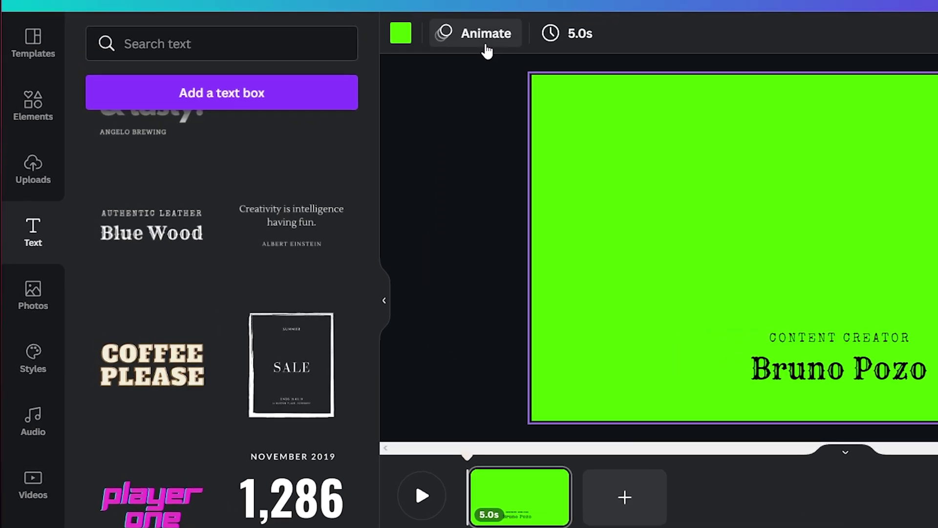
left_click(364, 113)
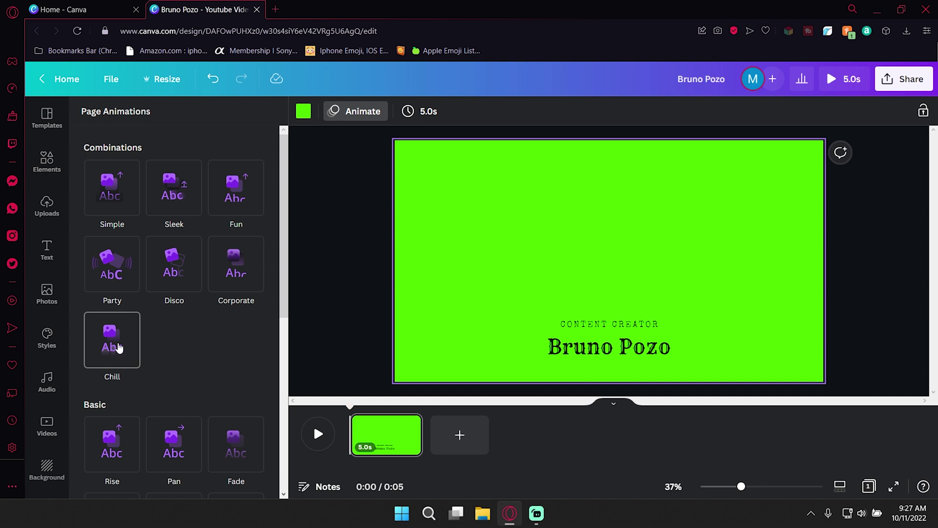
scroll(178, 322, "down", 4)
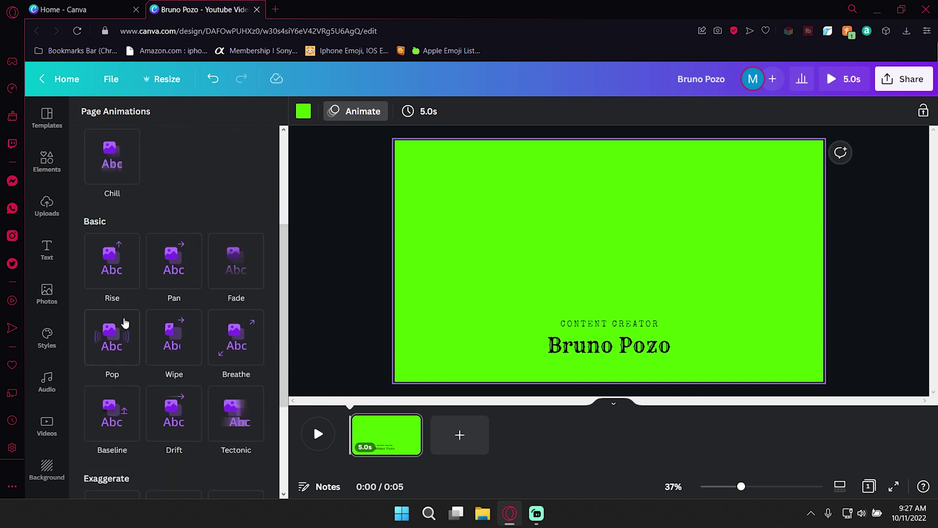
scroll(179, 320, "down", 3)
scroll(215, 313, "down", 1)
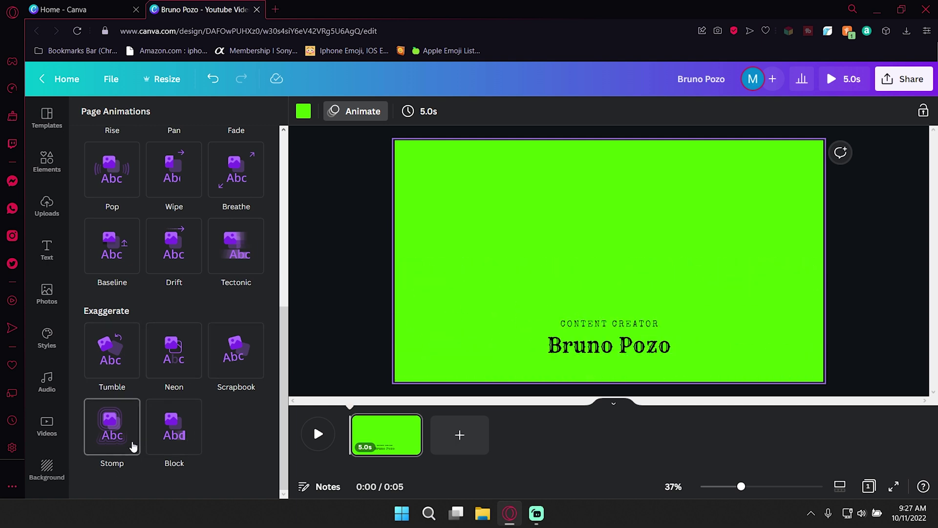
scroll(147, 244, "up", 8)
left_click(236, 264)
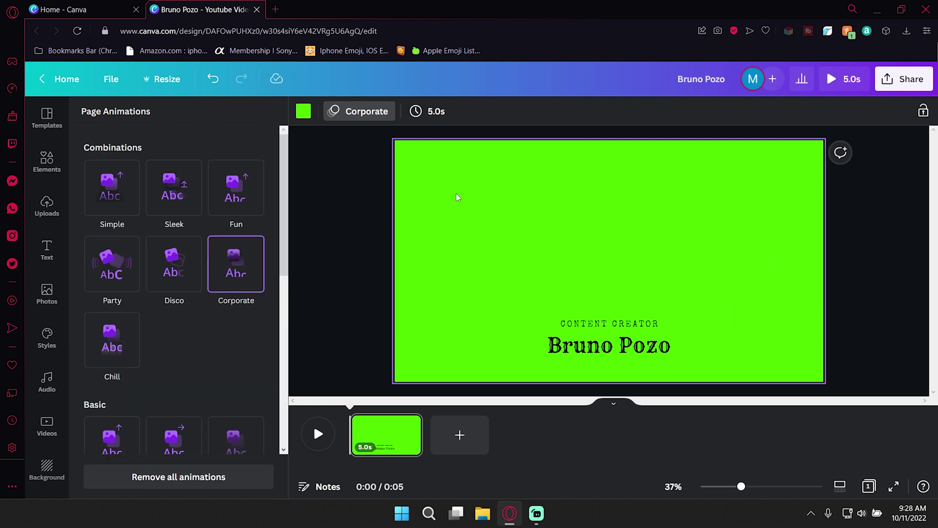
left_click(318, 433)
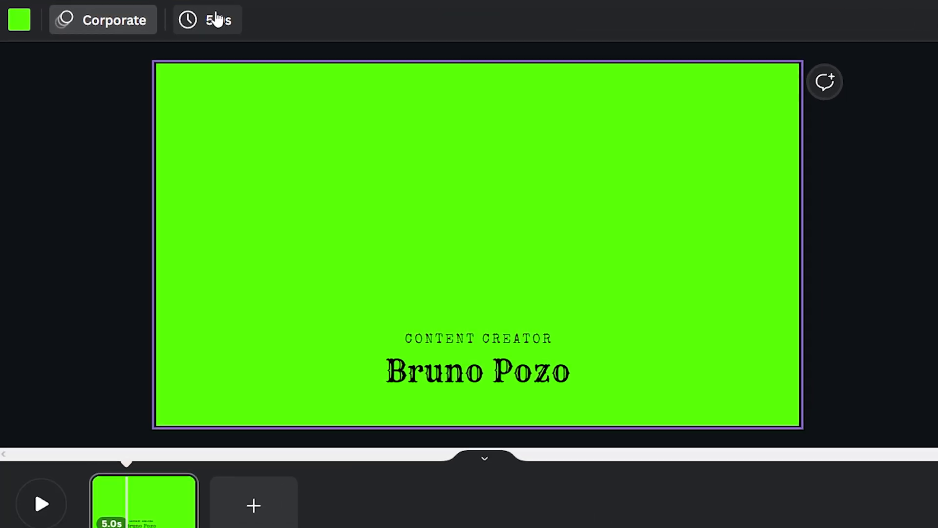
Step: Change the page duration from 5.0s to 10 seconds
left_click(216, 20)
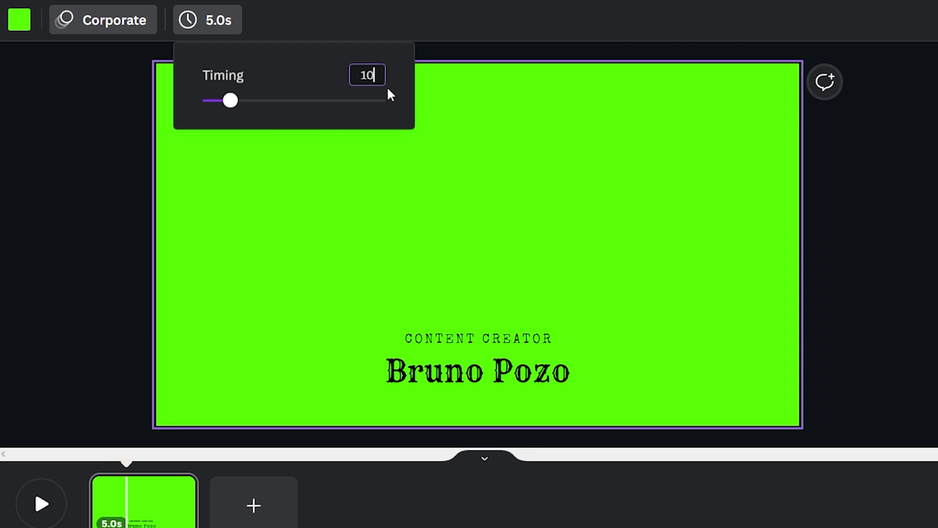
key("Escape")
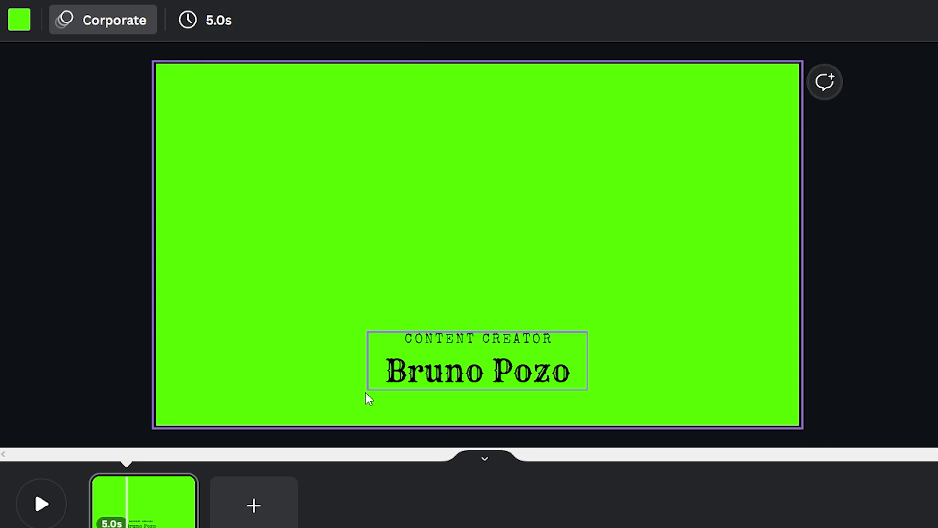
left_click(216, 20)
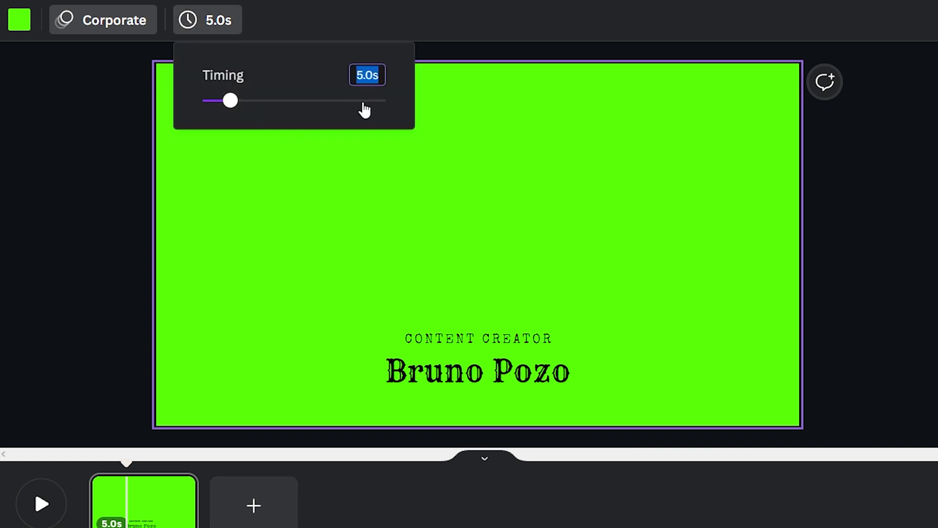
type("10")
key("Return")
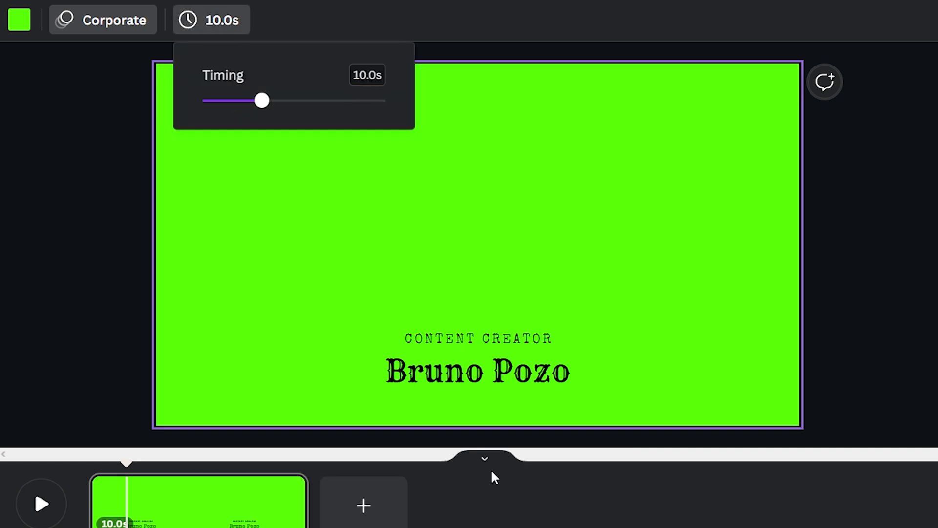
key("Escape")
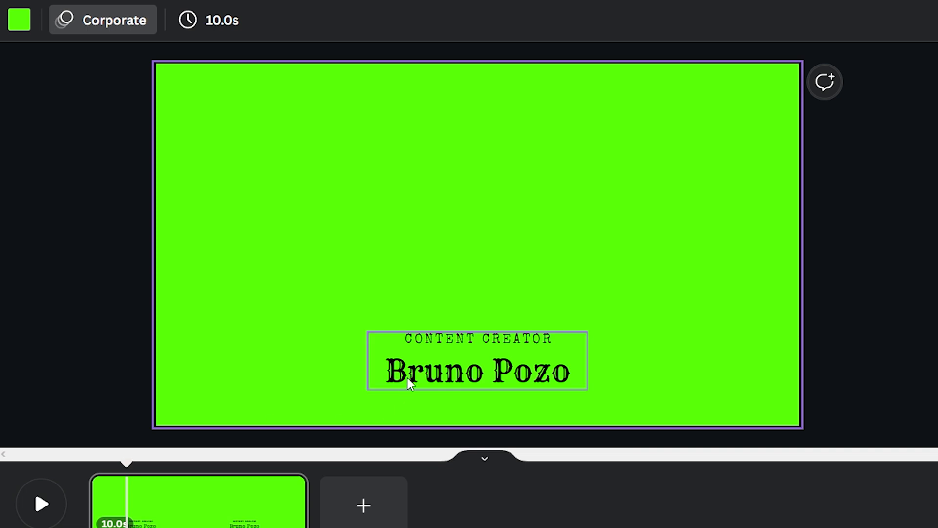
Step: Preview the animation from the start of the page
left_click_drag(125, 467, 73, 464)
left_click(42, 503)
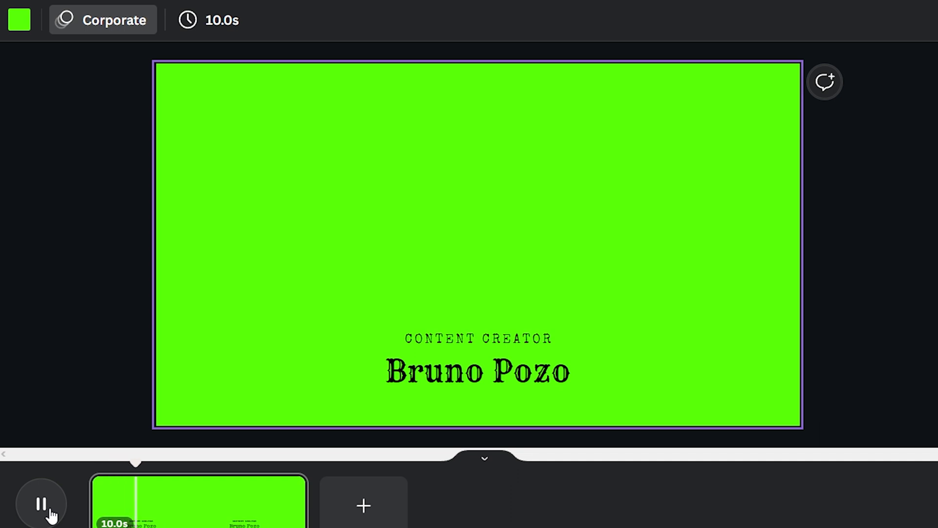
left_click(48, 511)
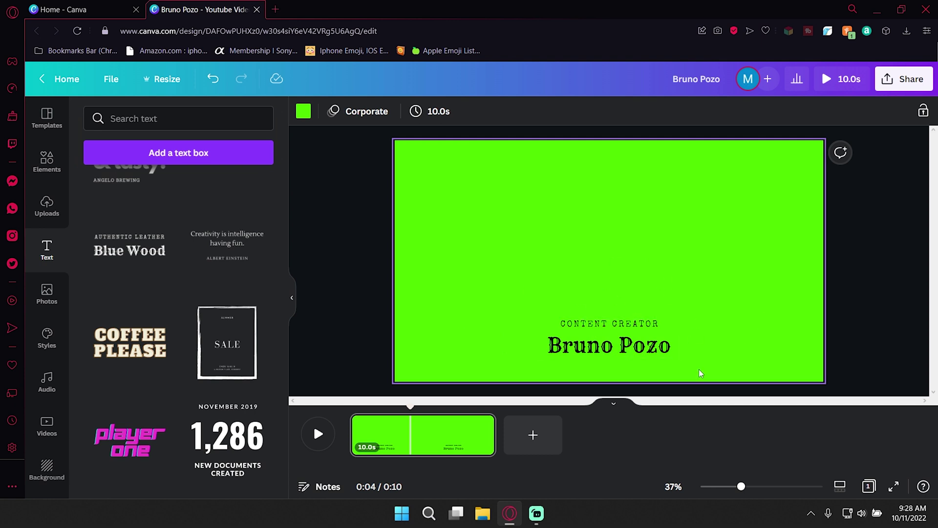
Step: Give the CONTENT CREATOR name group a Wipe element animation set to On exit
left_click(671, 328)
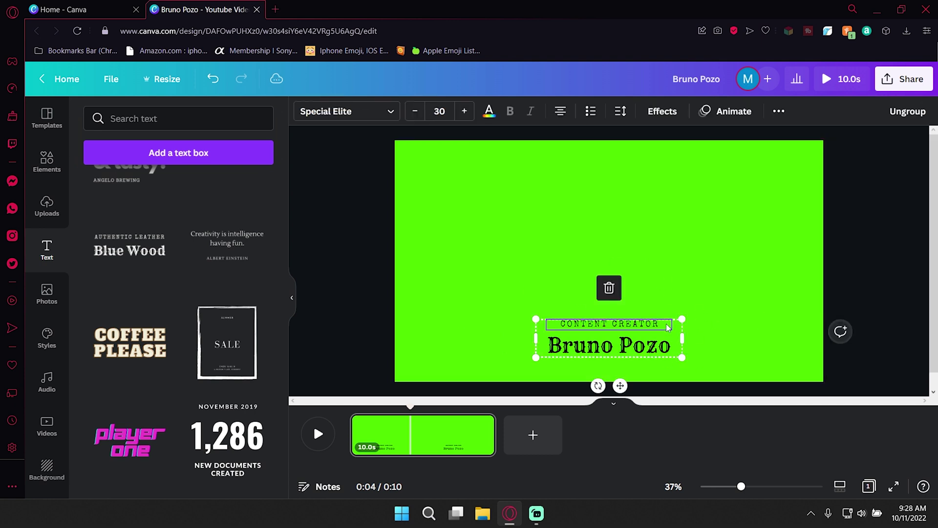
left_click(728, 309)
left_click_drag(725, 307, 654, 350)
left_click_drag(595, 352, 570, 370)
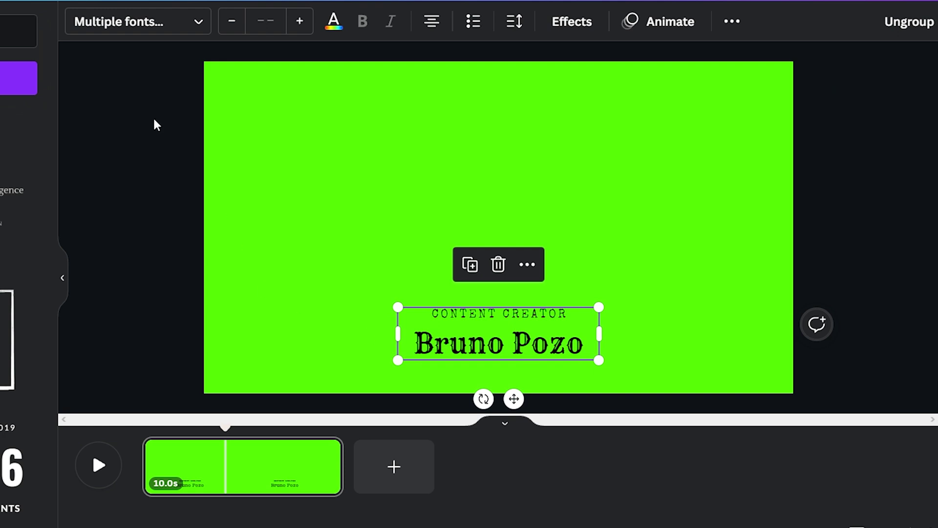
left_click(637, 31)
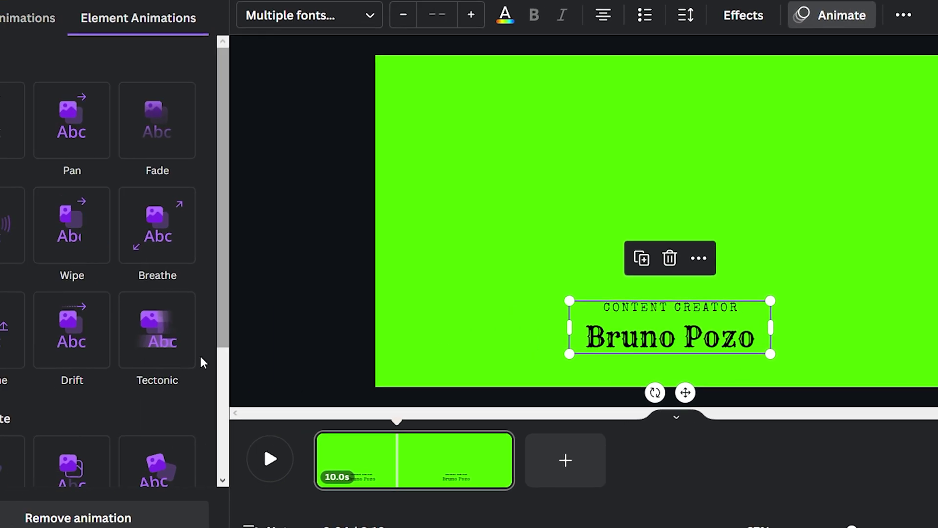
scroll(148, 413, "down", 4)
scroll(125, 410, "up", 4)
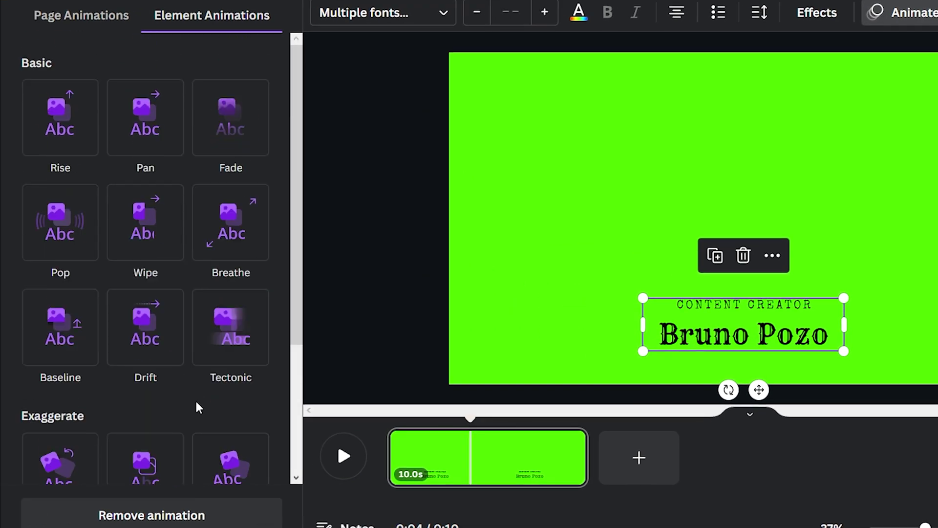
left_click(155, 213)
left_click(235, 298)
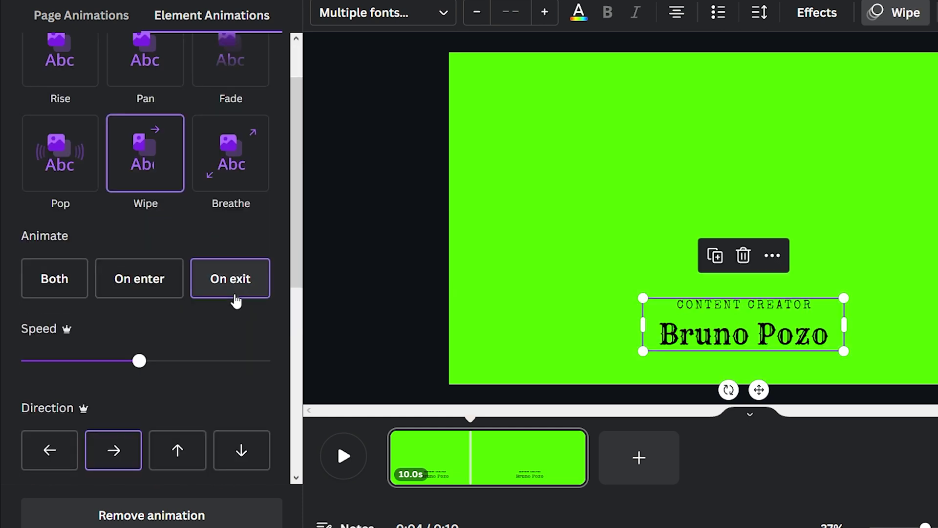
key("Escape")
Step: Preview playback from 2.5 s and 8 s to watch the text wipe out
left_click_drag(470, 428, 424, 429)
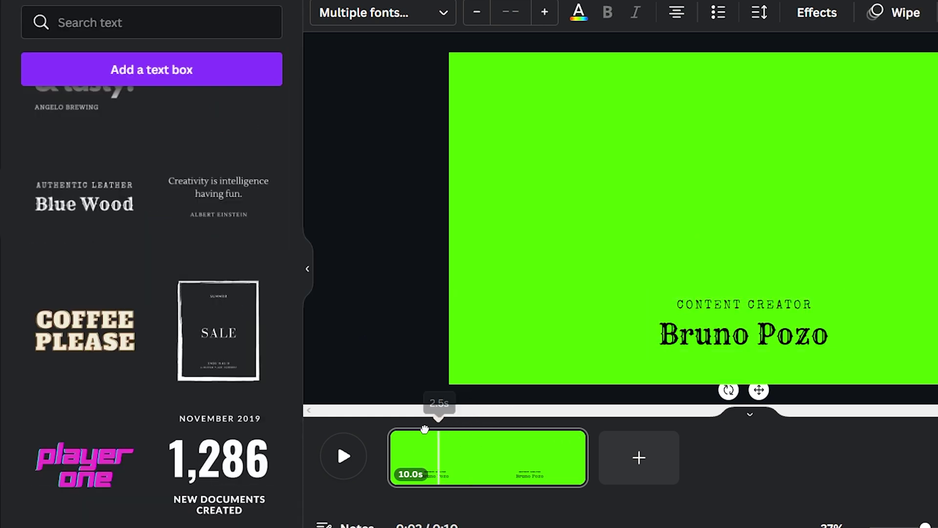
left_click(390, 425)
key("space")
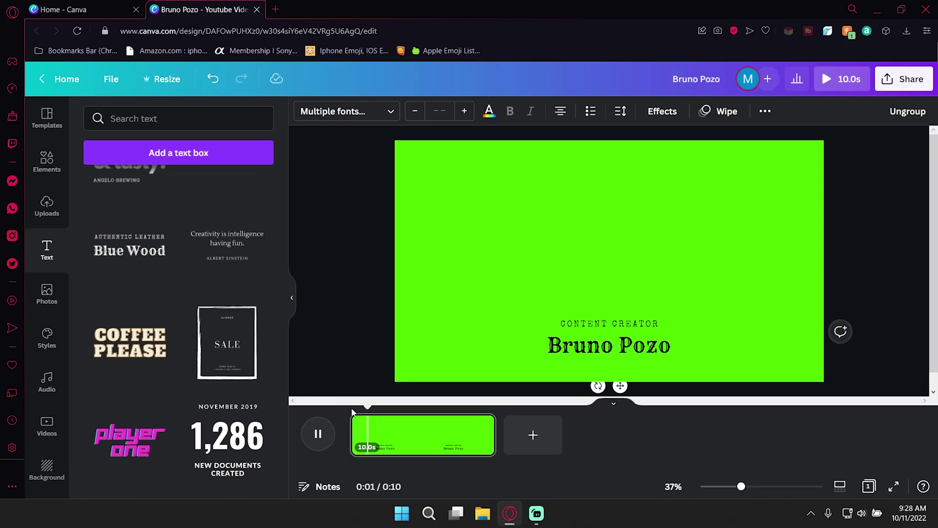
left_click_drag(375, 408, 474, 416)
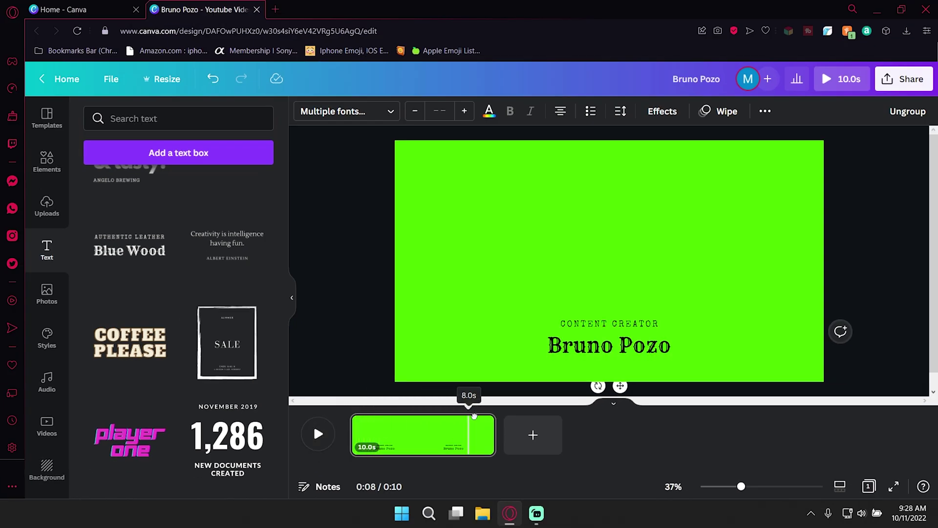
left_click(317, 434)
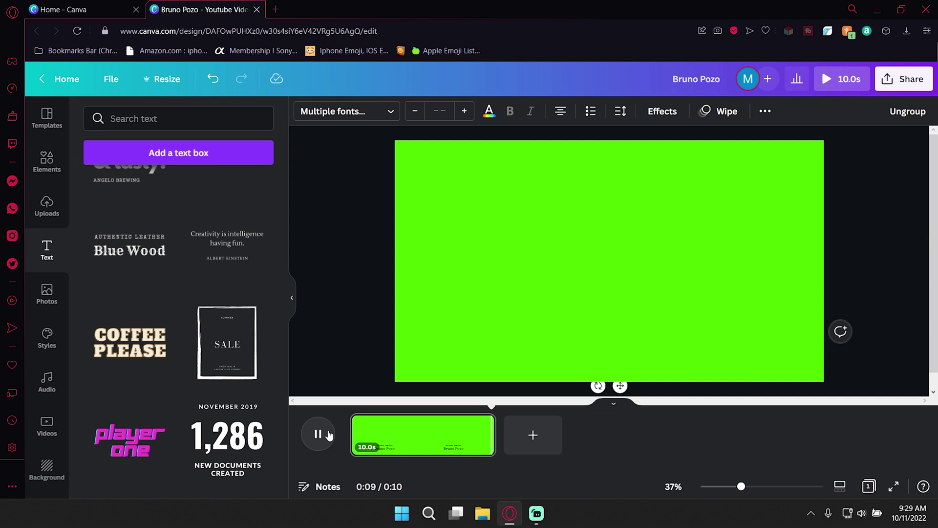
left_click(631, 356)
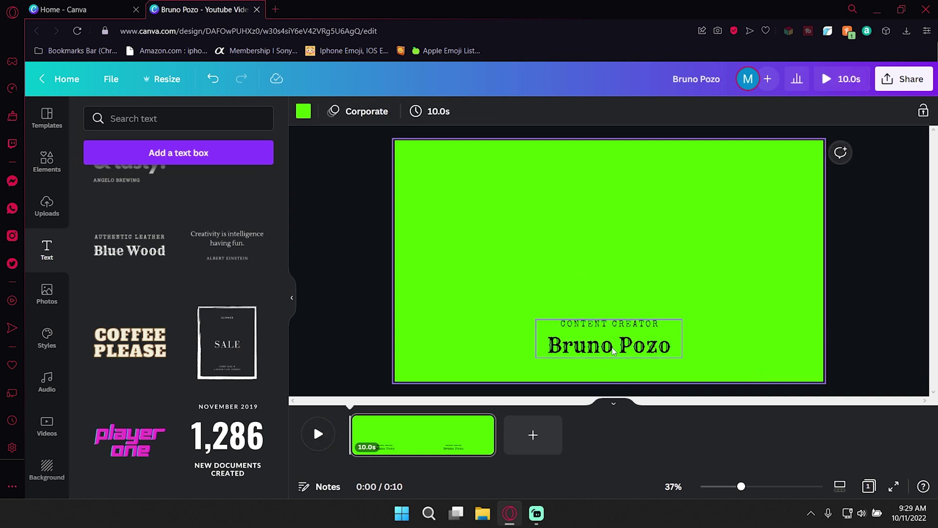
left_click(618, 323)
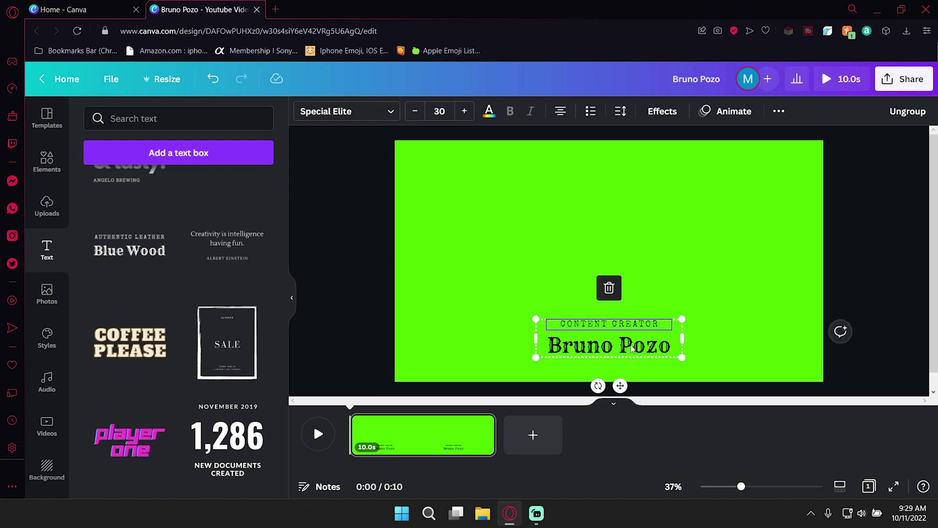
left_click(640, 330)
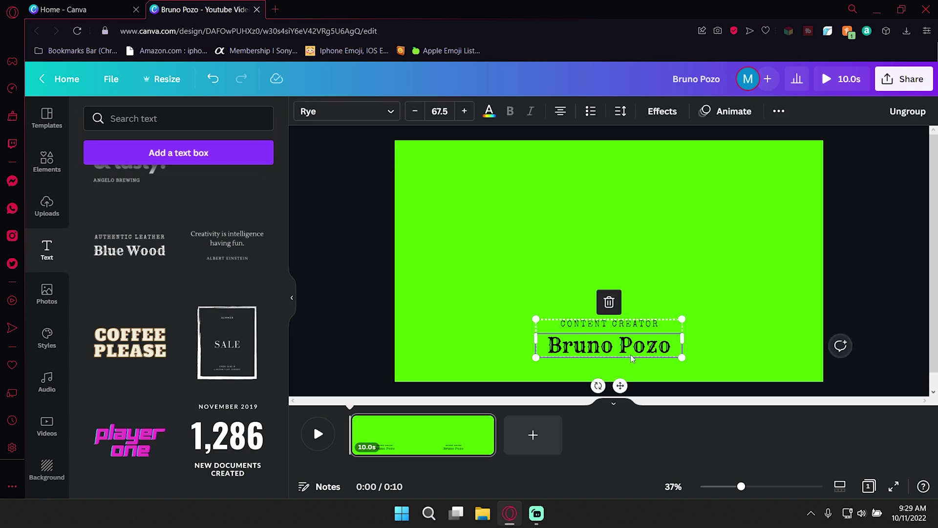
left_click(708, 292)
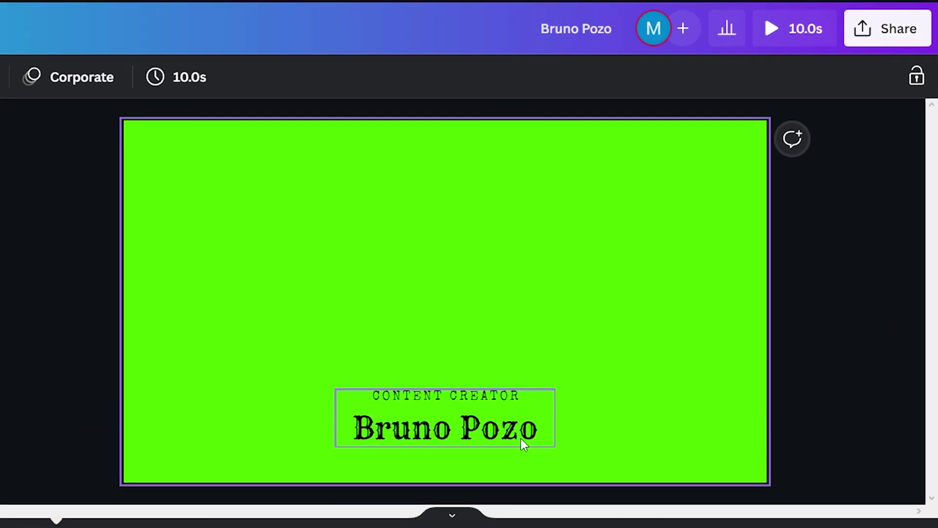
Step: Rename the design to the person's name followed by 'Lower Third'
left_click(661, 354)
left_click(741, 324)
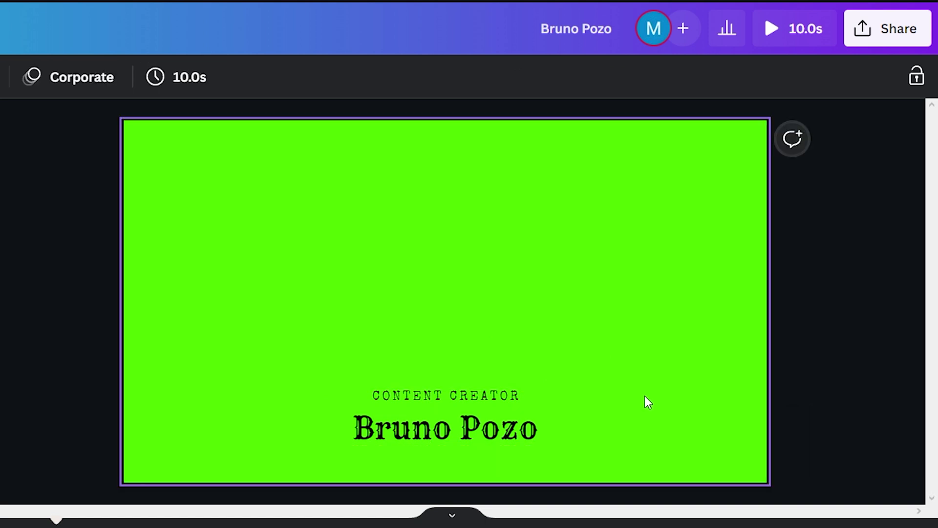
left_click_drag(651, 378, 483, 457)
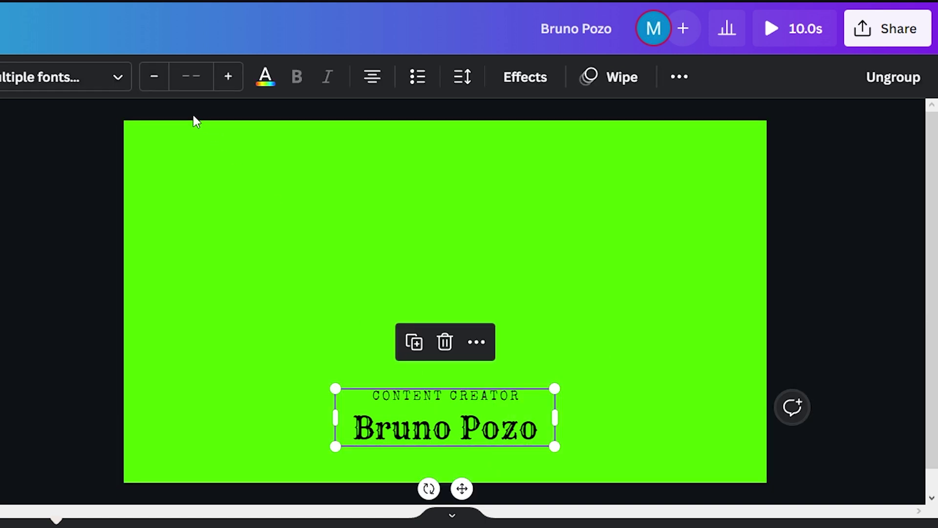
left_click(100, 146)
left_click(862, 30)
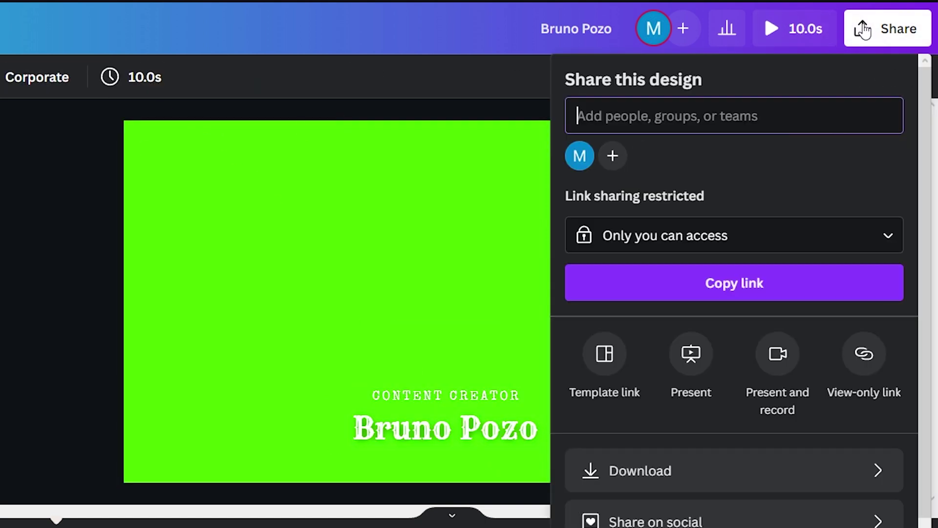
left_click(617, 42)
left_click(621, 40)
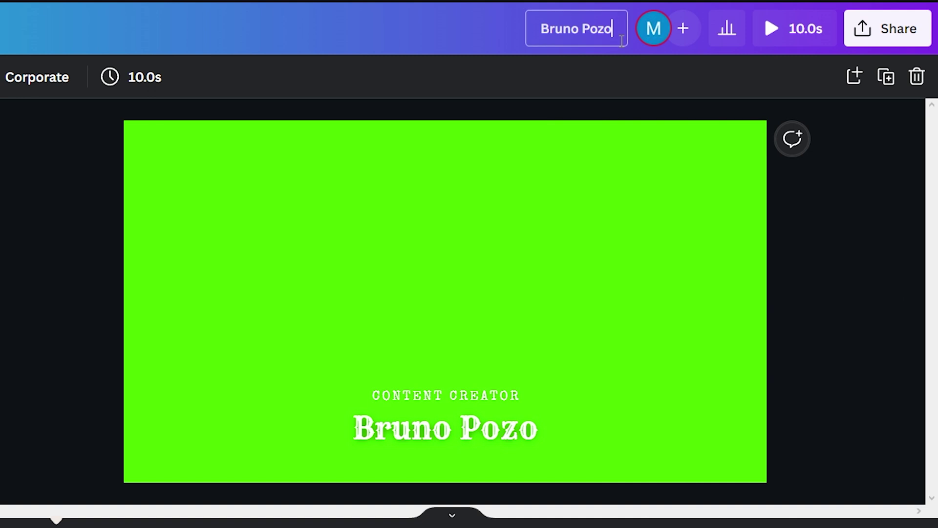
key("ctrl+a")
type("Lower Third")
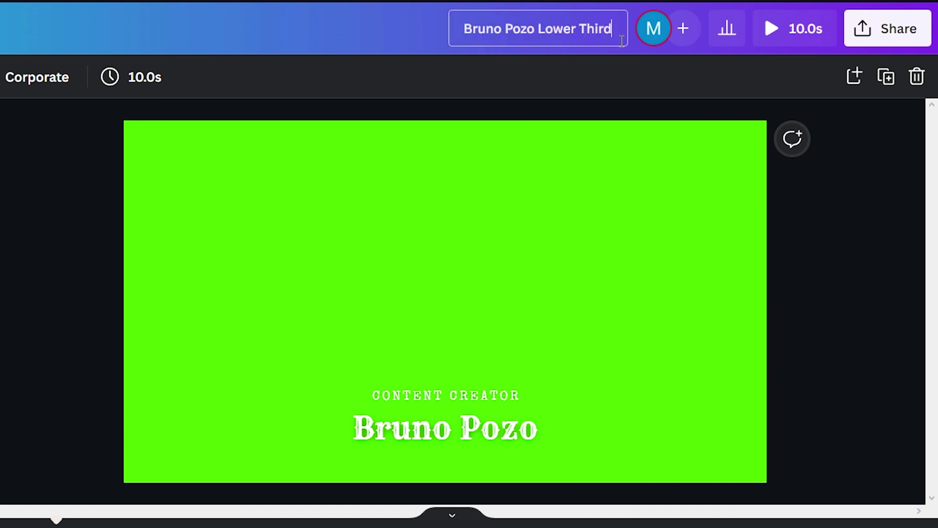
left_click(763, 137)
Step: Download the design as an MP4 video
left_click(866, 36)
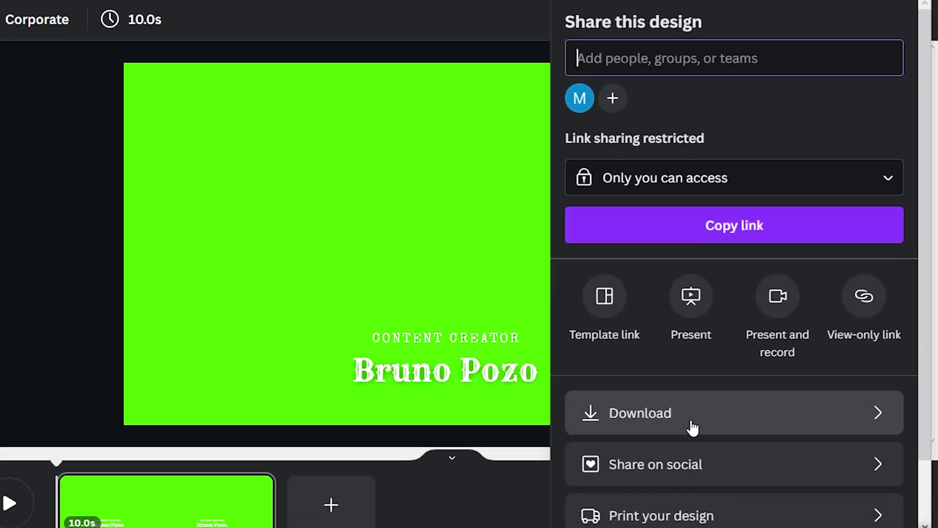
left_click(693, 428)
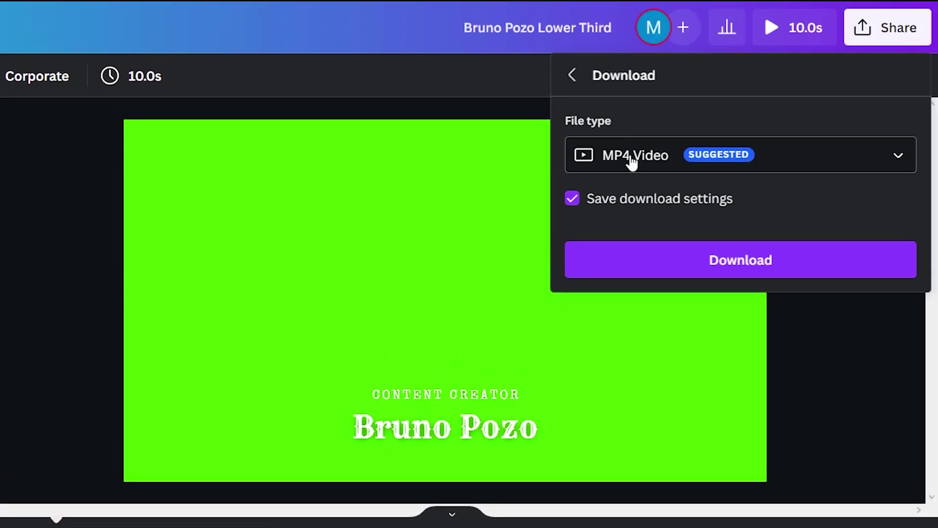
left_click(728, 269)
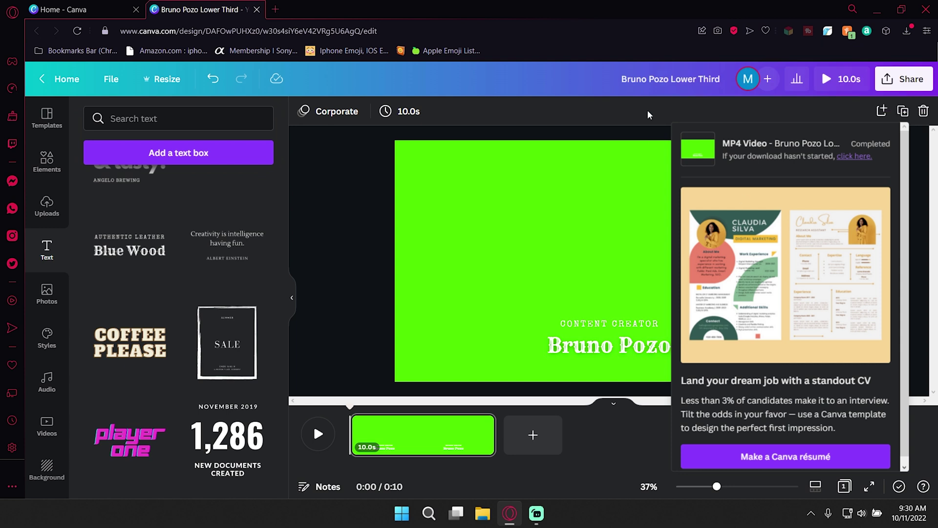
left_click(840, 108)
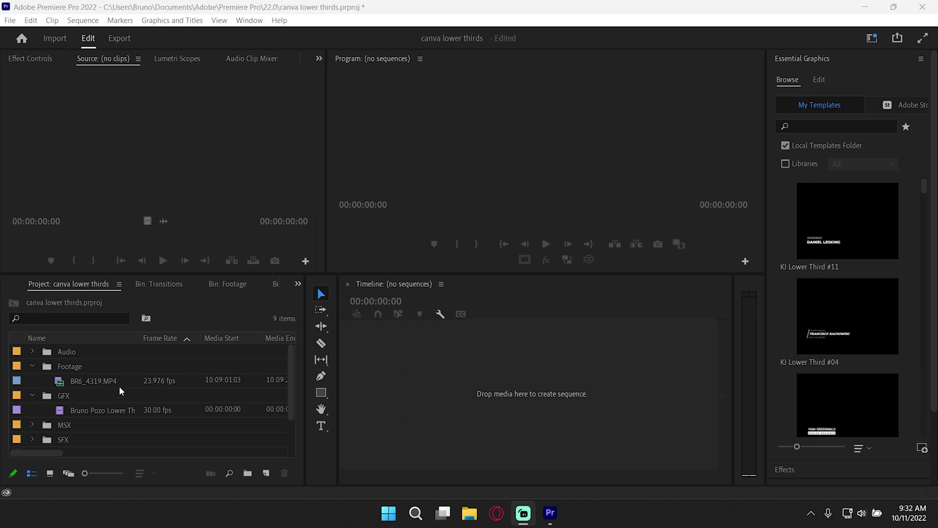
Step: Build a sequence from BR6_4319.MP4 with the lower-third clip on V2 starting near 00:00:00:14
left_click_drag(73, 384, 508, 379)
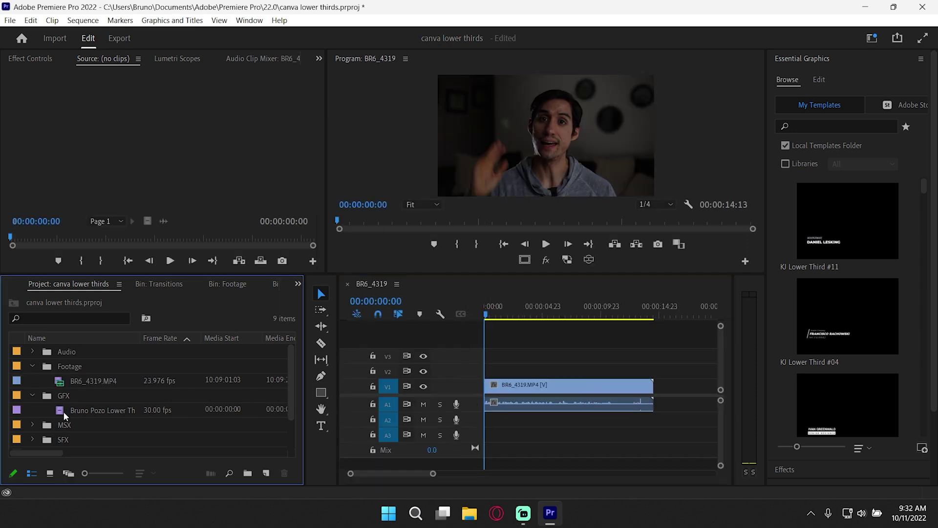
mouse_move(510, 380)
left_mouse_down()
mouse_move(522, 371)
mouse_move(511, 370)
left_mouse_up()
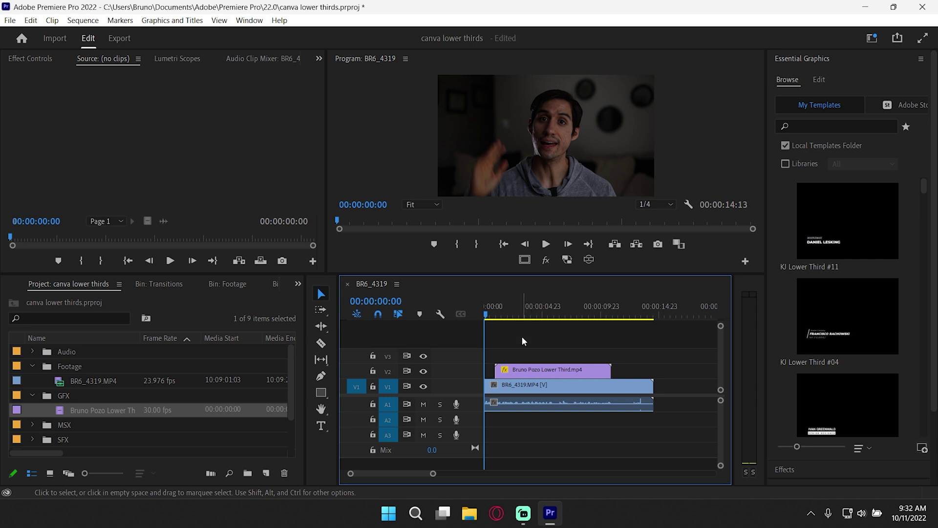
key("space")
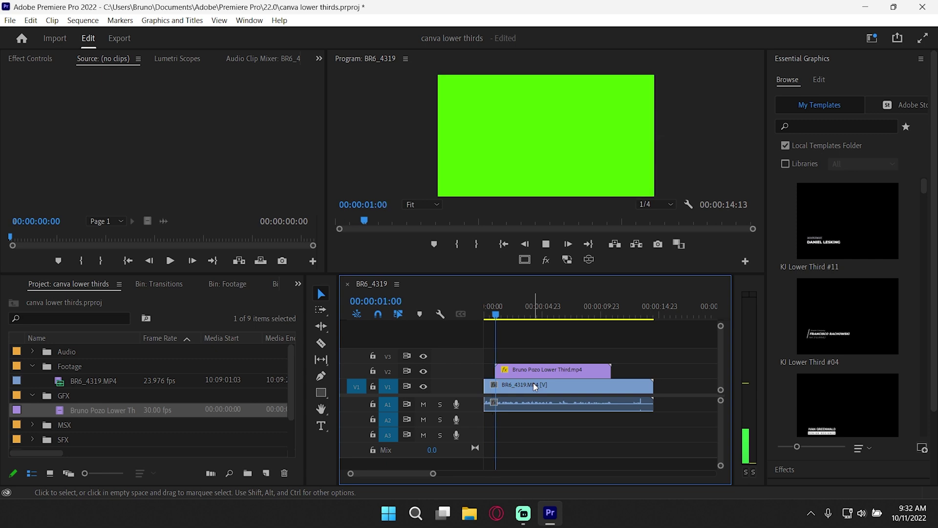
key("space")
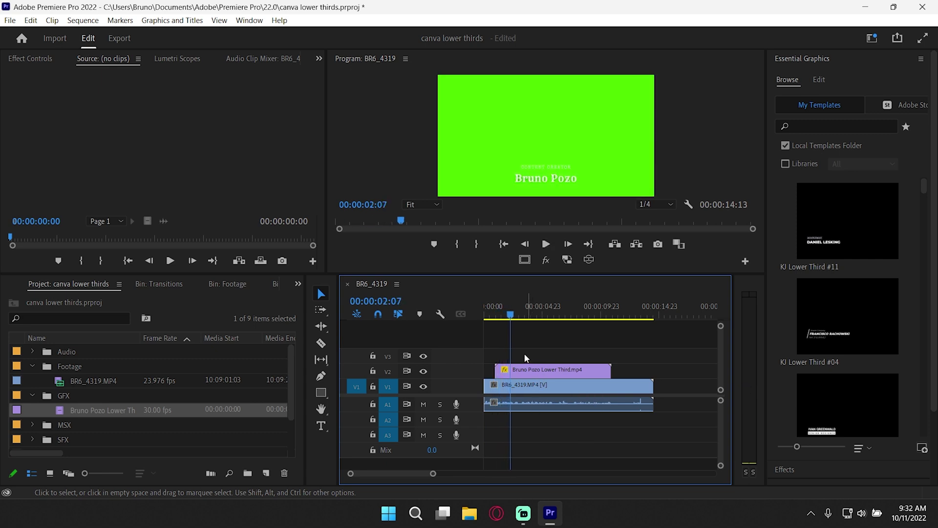
left_click_drag(498, 315, 491, 315)
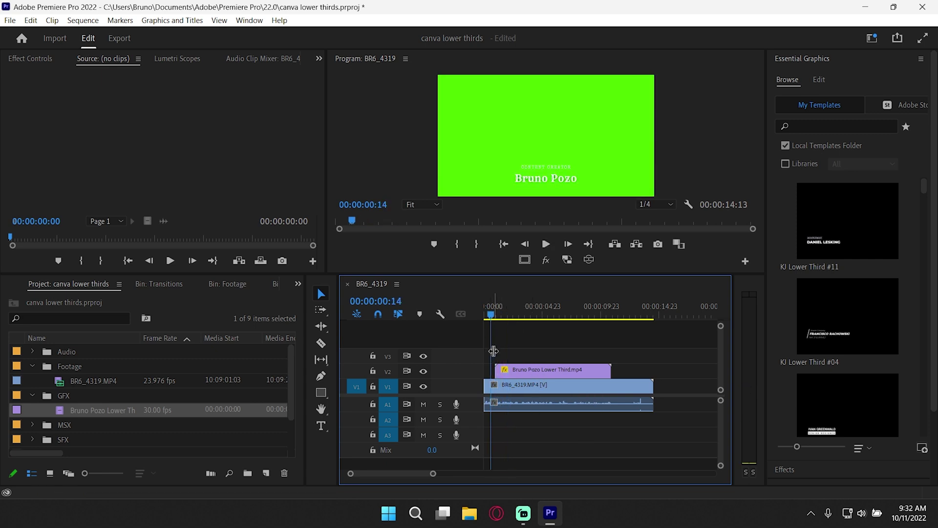
left_click_drag(508, 370, 520, 376)
Step: Apply the Ultra Key effect to the lower-third clip on V2
left_click(518, 315)
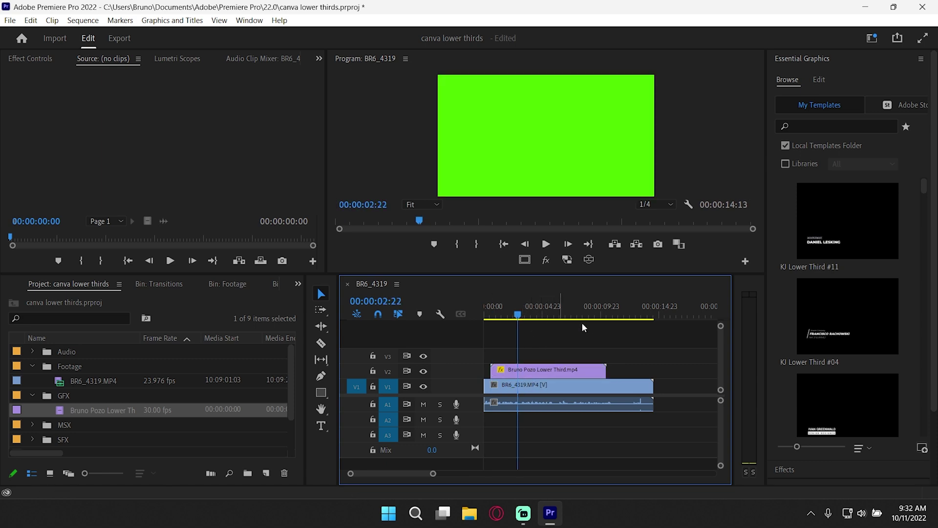
left_click(569, 367)
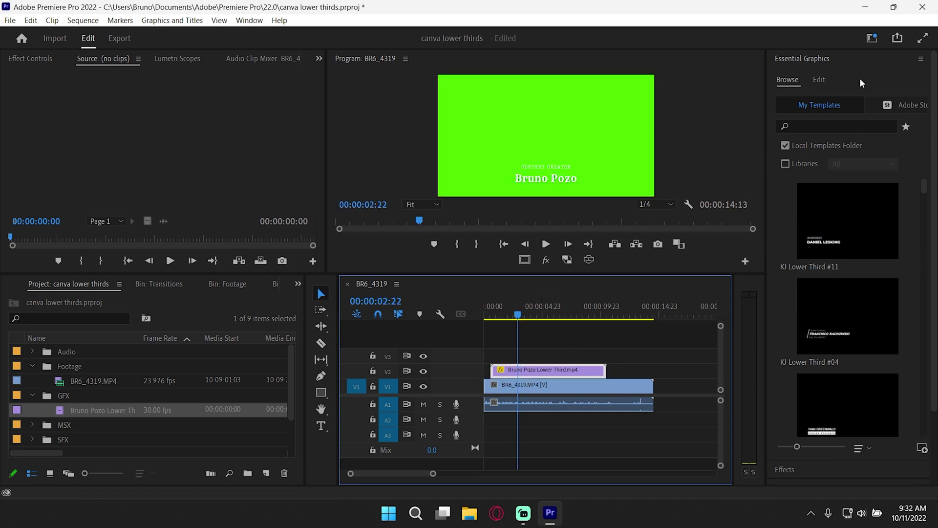
left_click(853, 67)
left_click(812, 58)
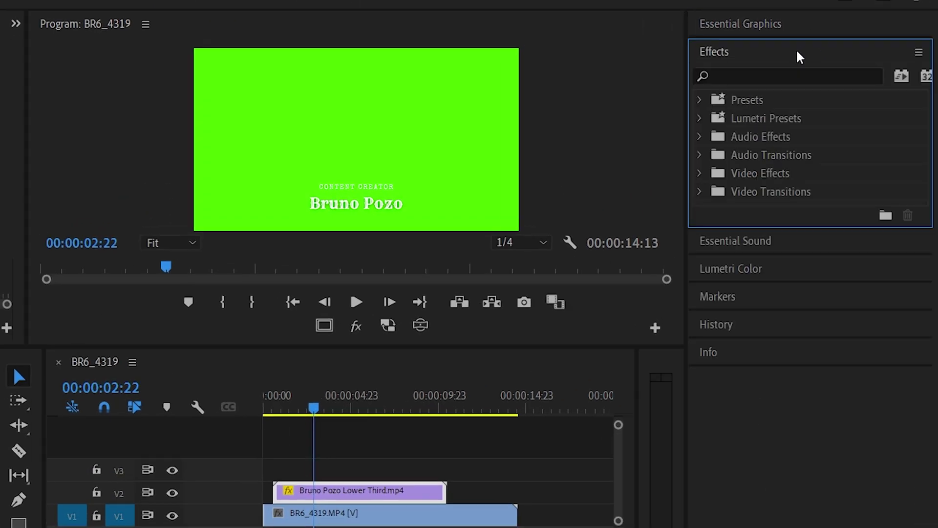
left_click(743, 75)
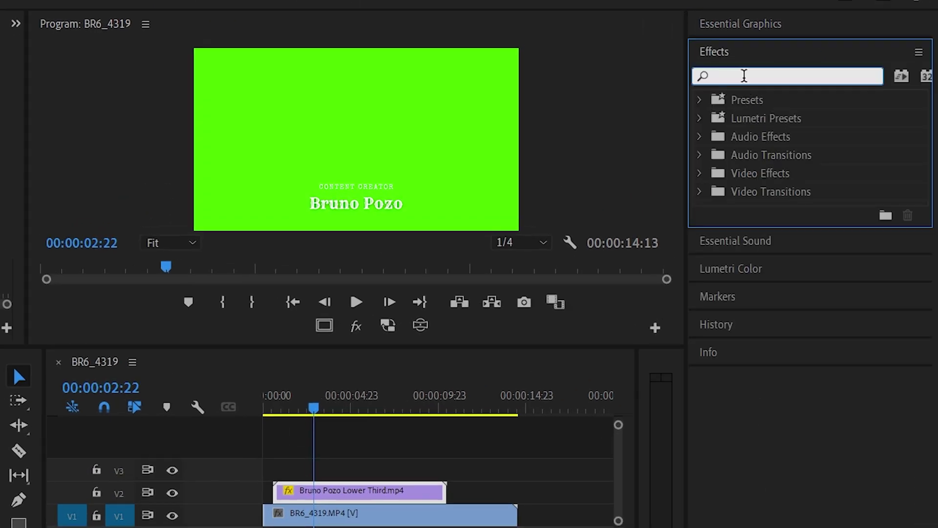
type("ultra")
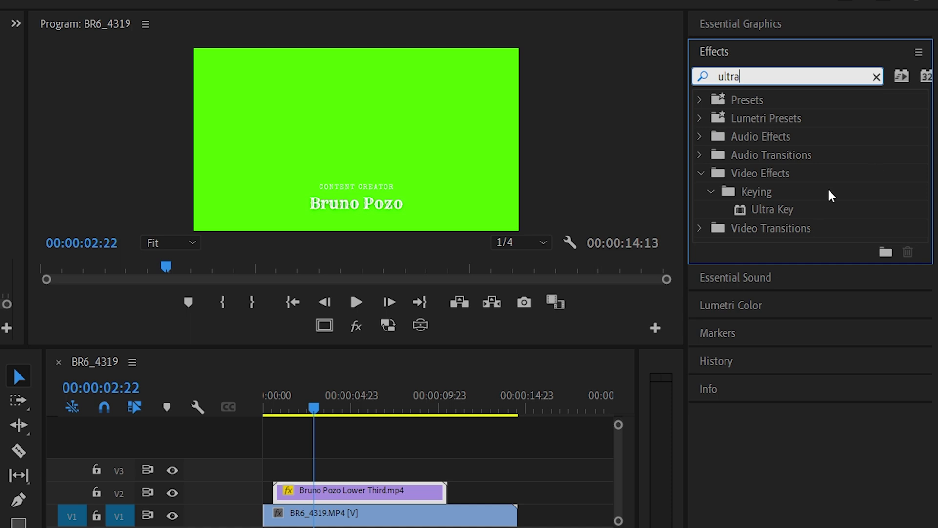
left_click_drag(774, 209, 389, 489)
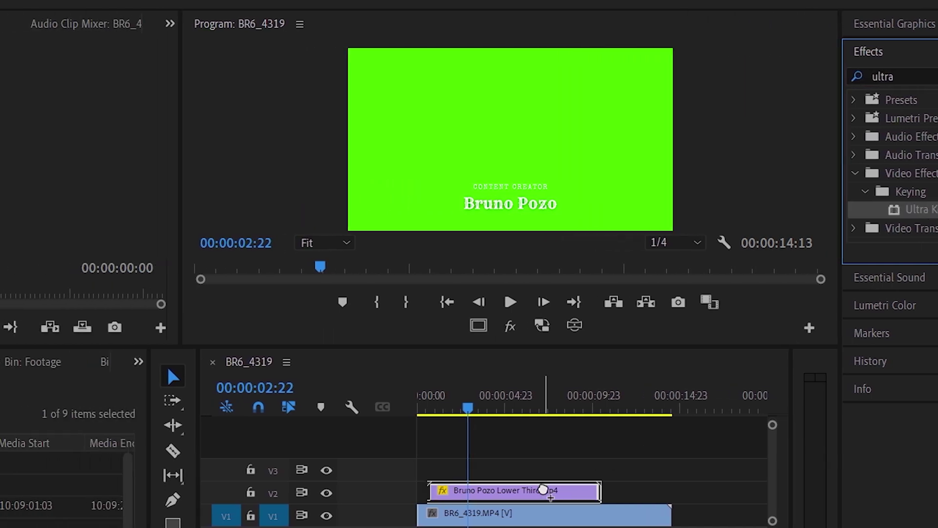
left_click_drag(544, 490, 547, 490)
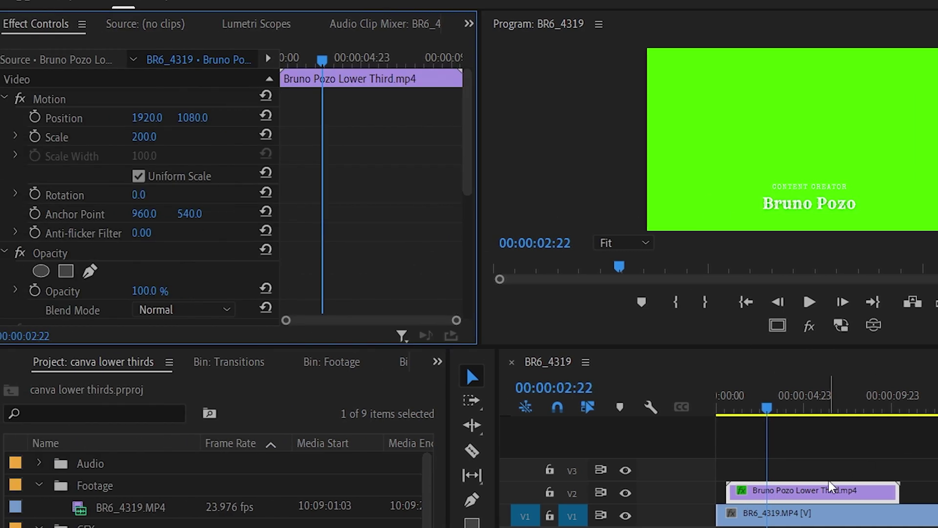
Step: Set Ultra Key's key colour by sampling the green background in the Program monitor
scroll(397, 182, "down", 1)
scroll(397, 182, "down", 4)
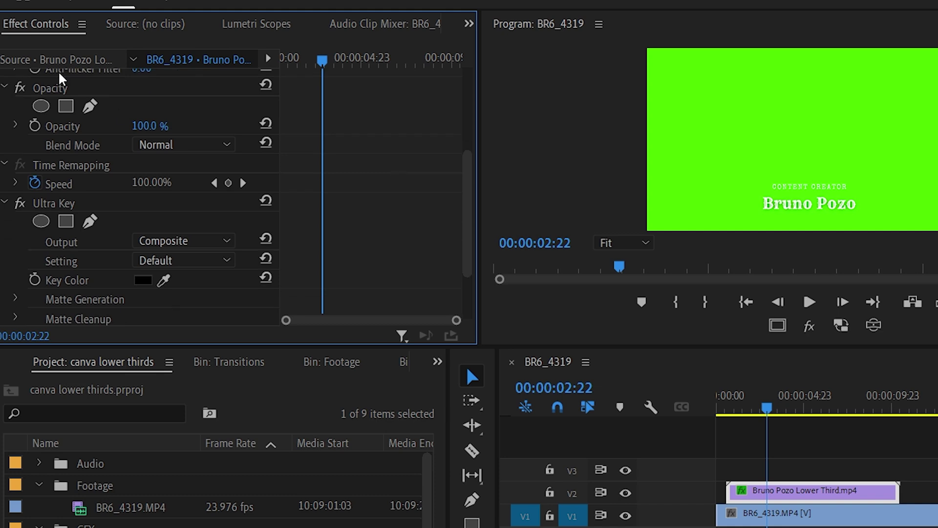
scroll(387, 195, "down", 3)
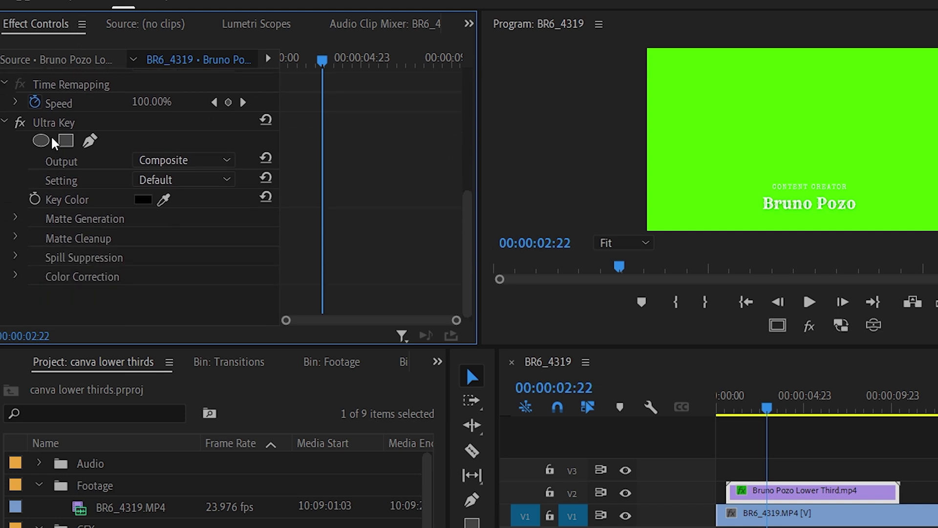
left_click(58, 125)
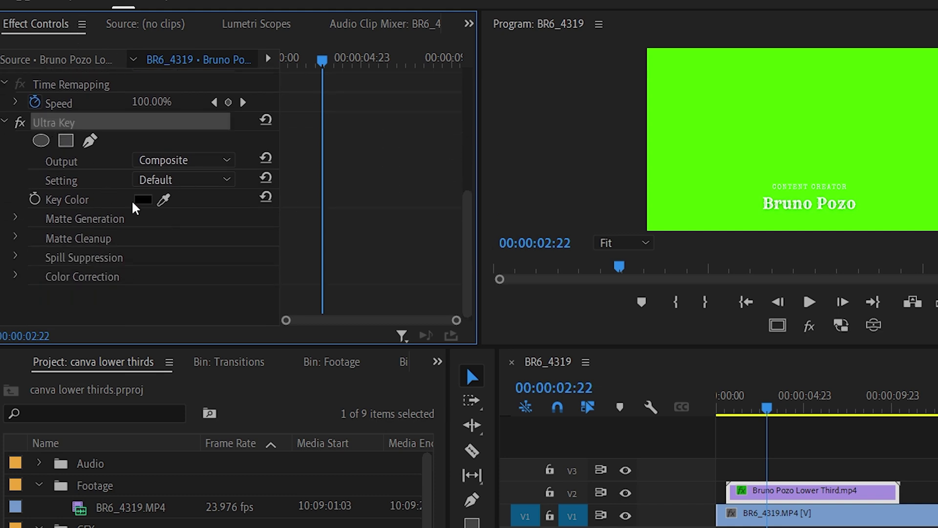
left_click(164, 199)
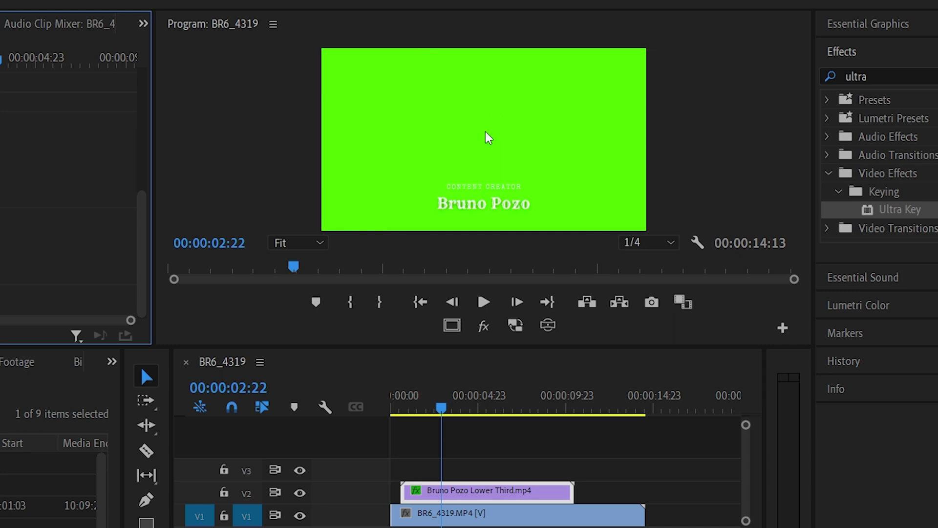
left_click(487, 137)
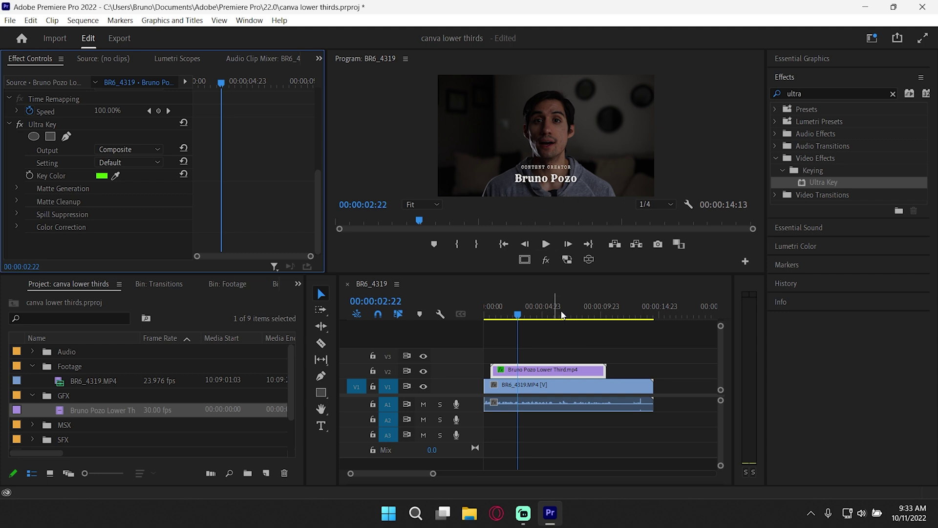
Step: Play back the keyed lower third from near the start to check the result
left_click(537, 190)
left_click_drag(517, 314, 486, 316)
key("space")
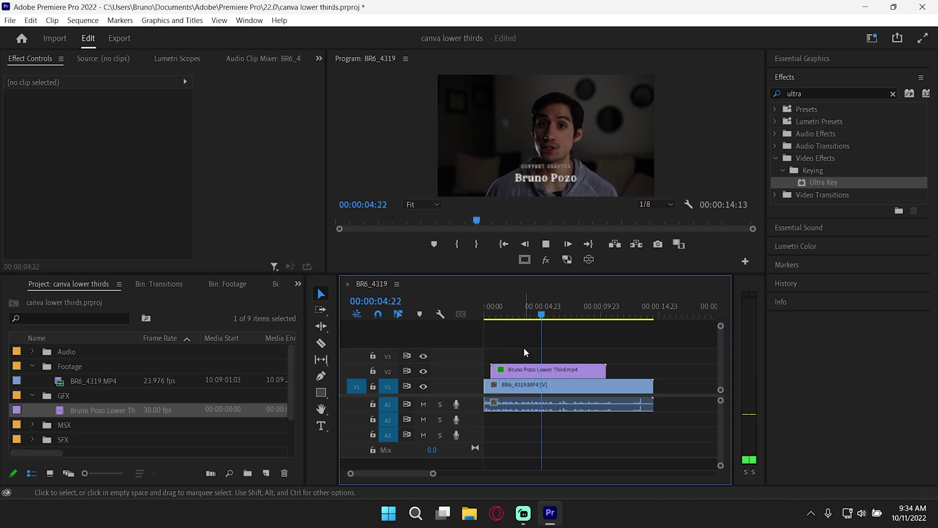
key("space")
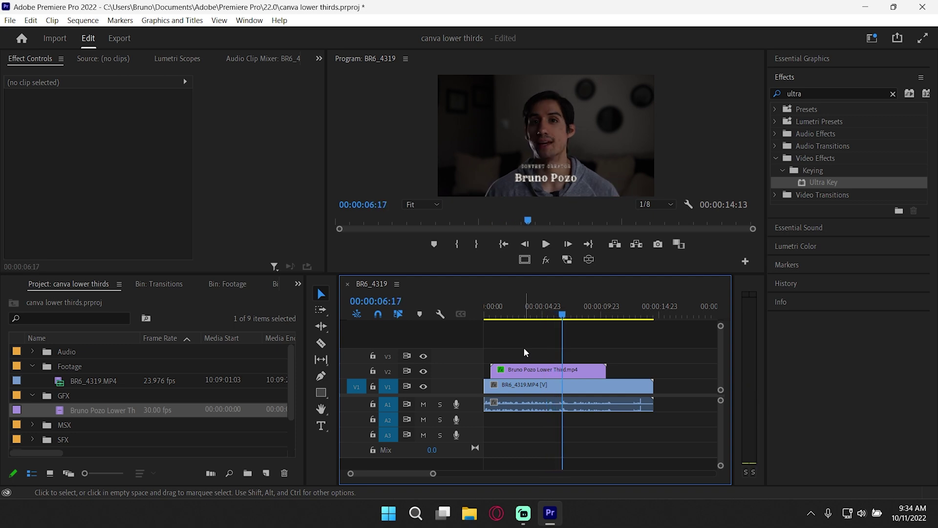
Step: Move the lower third to start at 00:00:05:13, split it, and pull the end piece to 00:00:07:20
left_click_drag(551, 316, 549, 316)
left_click_drag(551, 374, 611, 374)
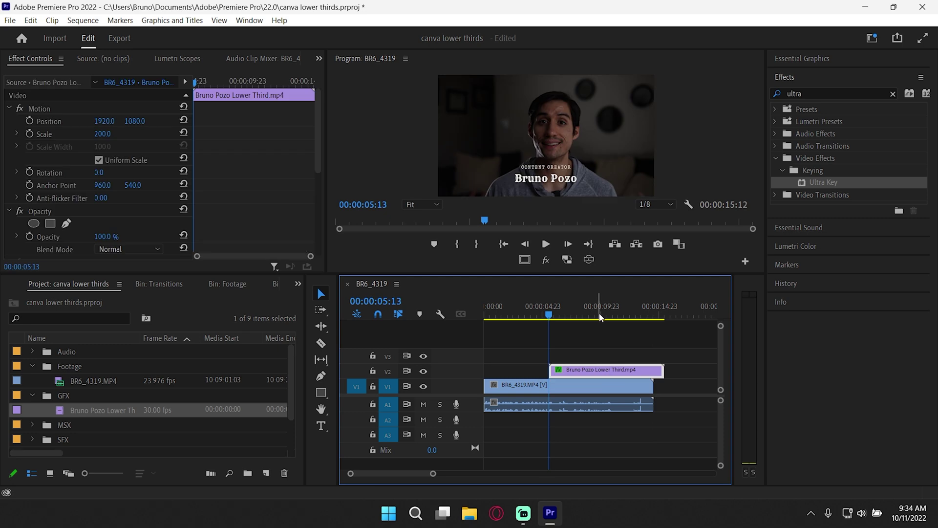
left_click_drag(643, 317, 649, 324)
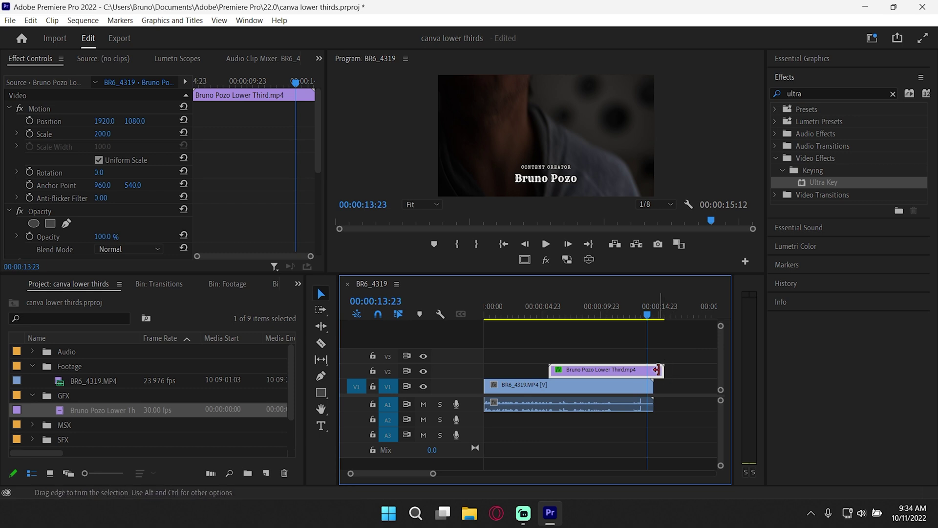
key("ctrl+k")
mouse_move(574, 317)
left_mouse_down()
mouse_move(593, 316)
mouse_move(575, 317)
left_mouse_up()
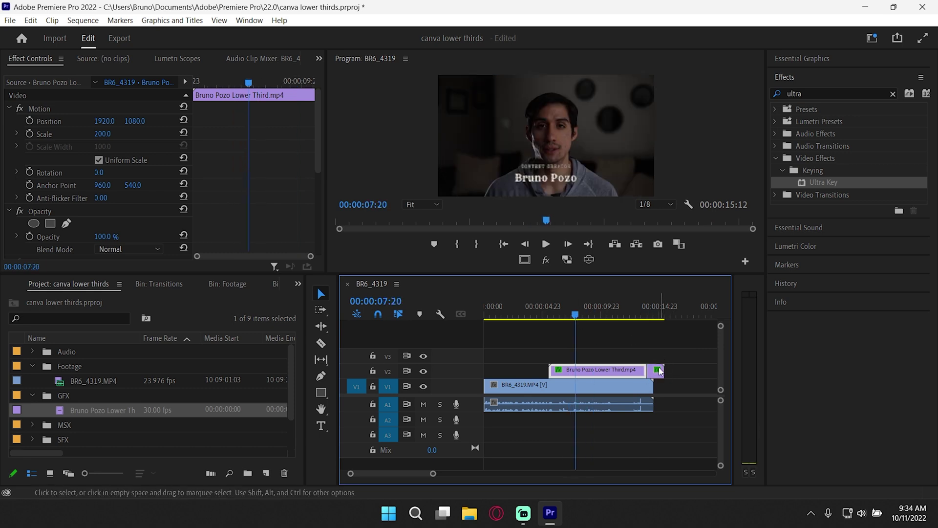
left_click_drag(658, 371, 579, 367)
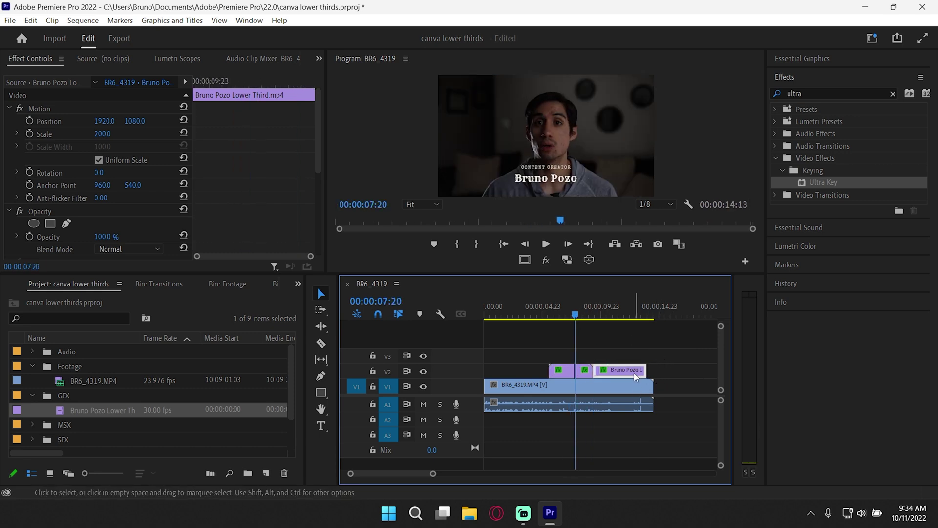
left_click(602, 364)
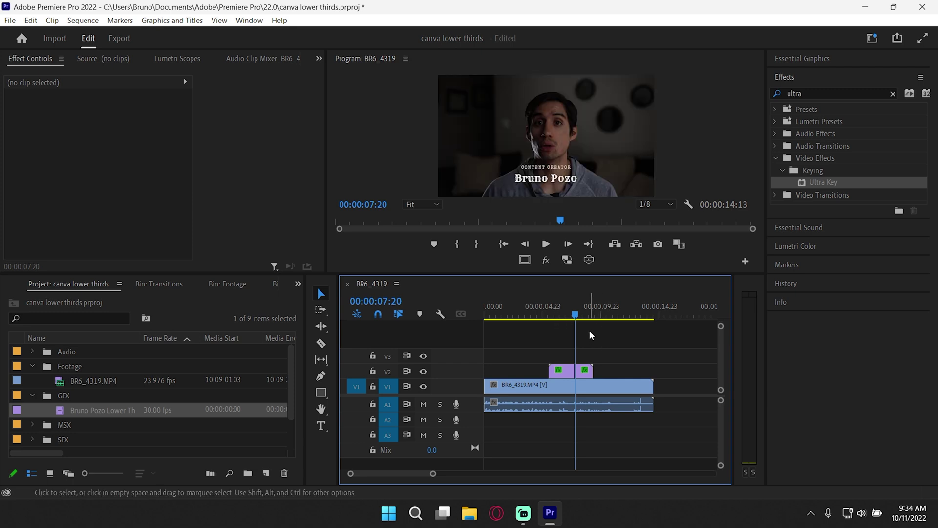
Step: Save the project and play the sequence from about three seconds to review the timing
key("ctrl+s")
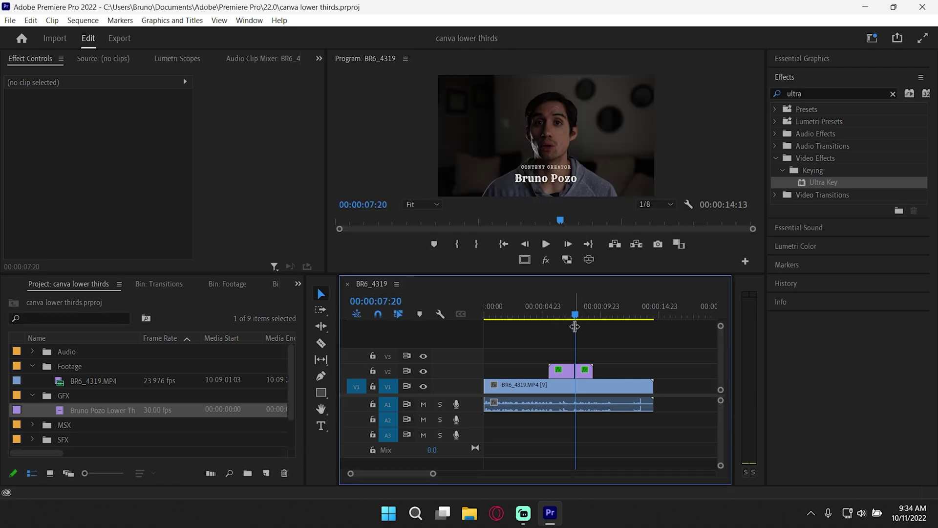
left_click_drag(574, 327, 559, 320)
key("space")
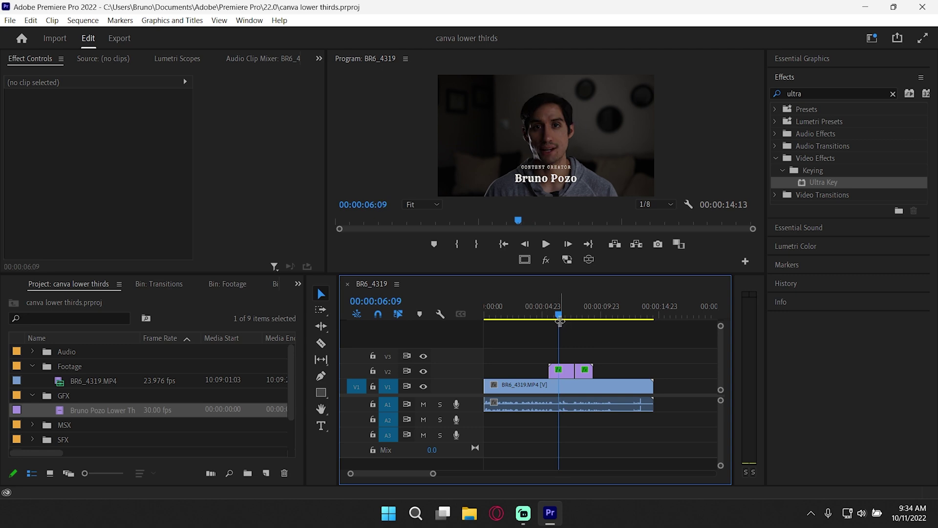
left_click(531, 312)
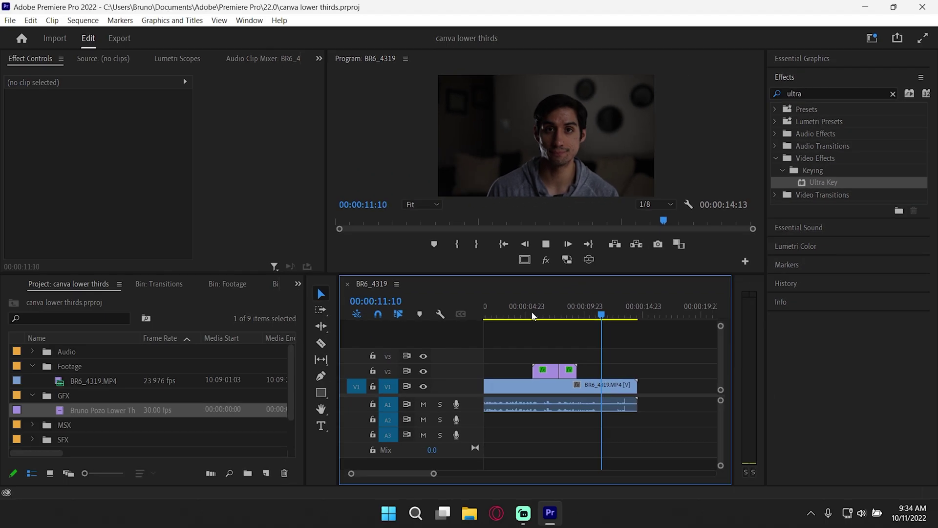
key("space")
Step: Ripple-delete the footage after 00:00:11:11 with W and save the project
key("w")
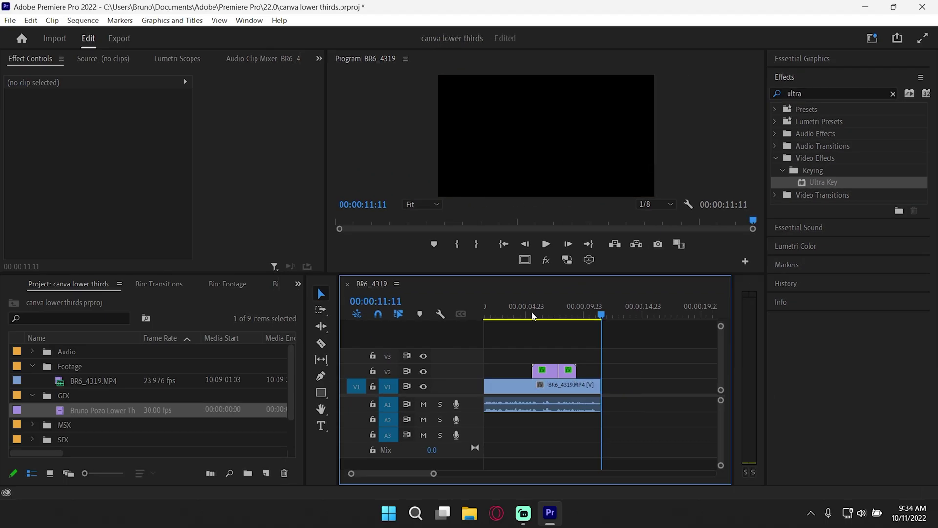
key("ctrl+s")
left_click_drag(582, 313, 559, 320)
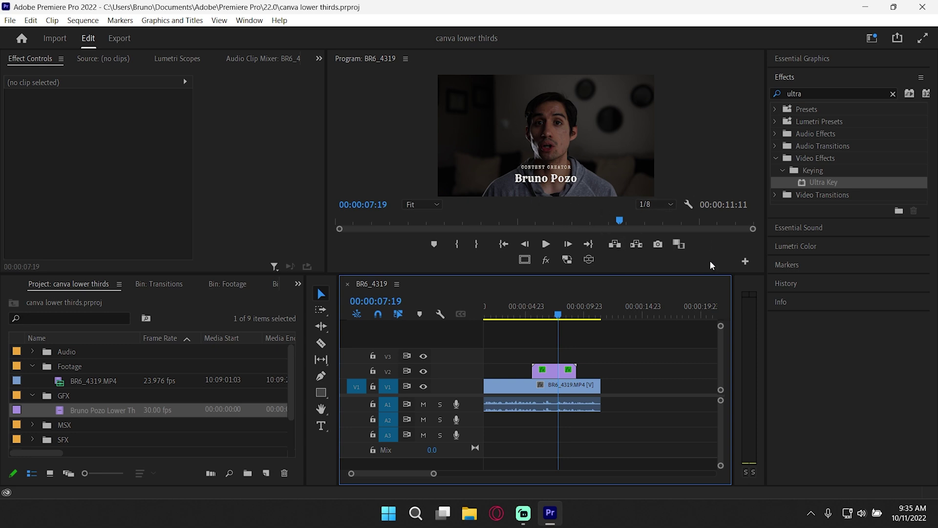
Step: Show the Essential Graphics template browser and scroll through My Templates
left_click(826, 63)
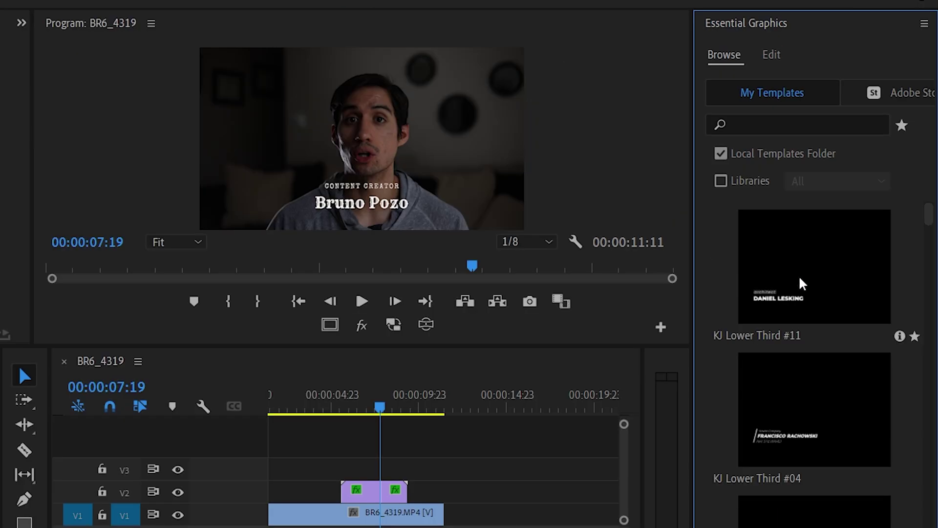
scroll(842, 240, "down", 3)
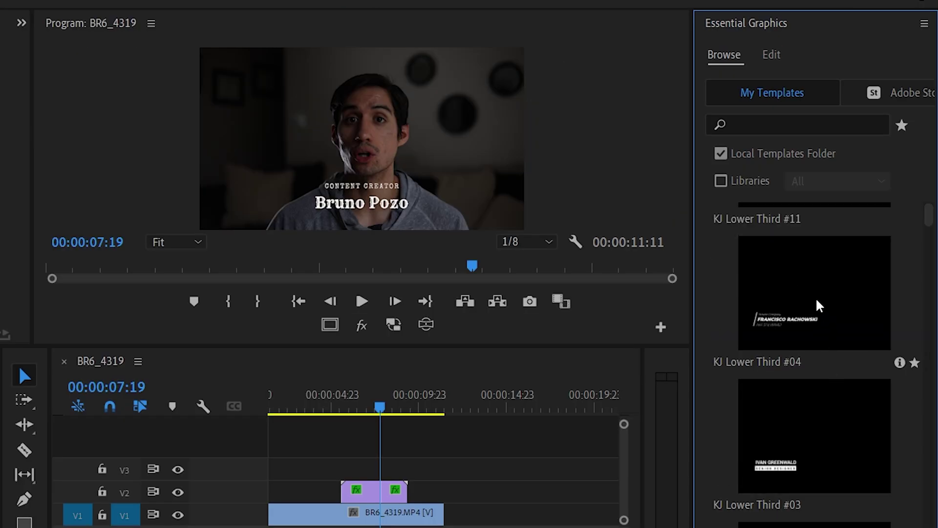
scroll(806, 332, "up", 2)
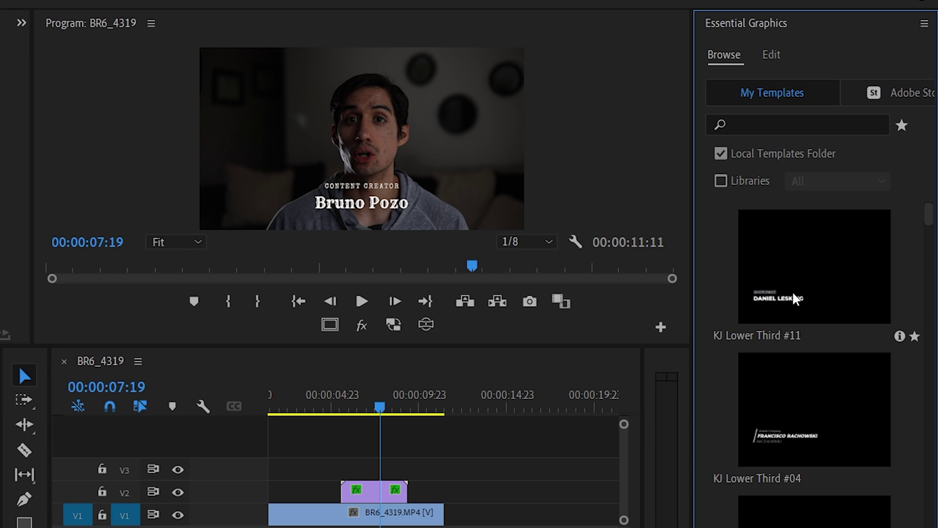